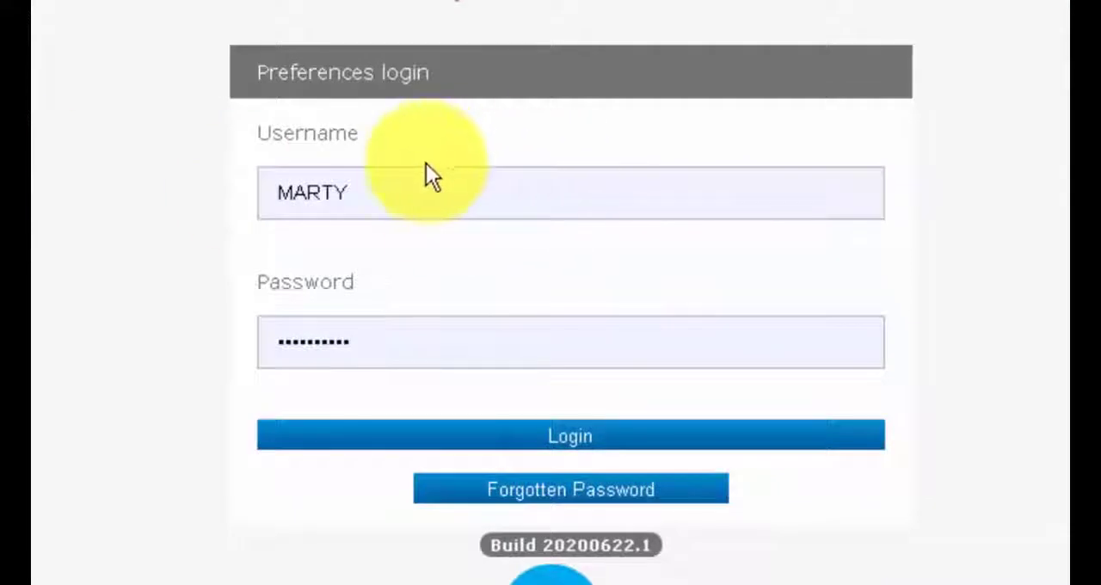
- Log in to the Preference Manager with the username and password already filled in
{"action": "left_click", "coordinate": [407, 210]}
{"action": "left_click", "coordinate": [107, 353]}
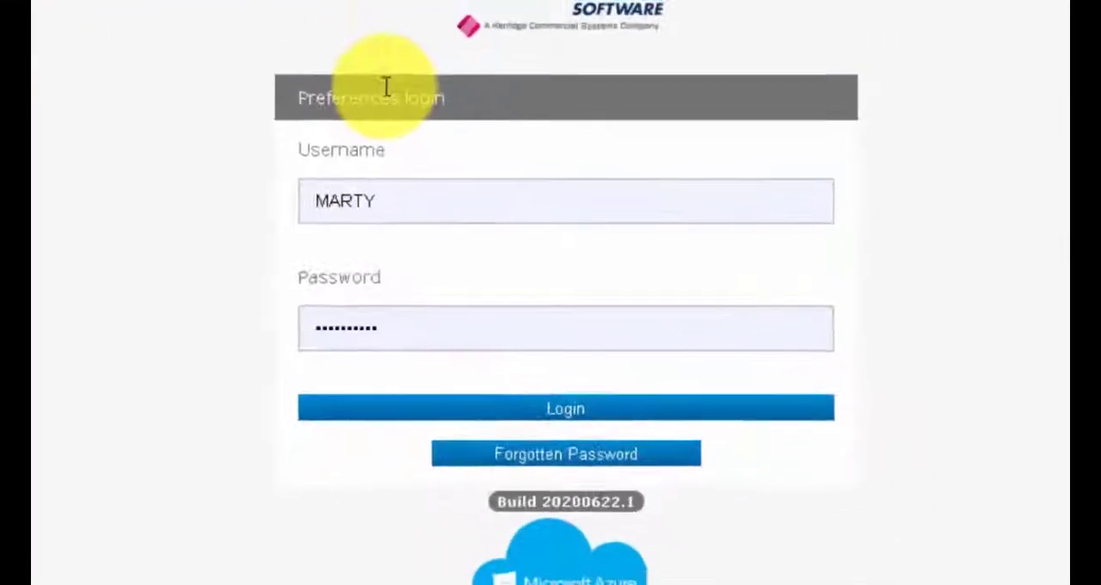
{"action": "left_click", "coordinate": [557, 413]}
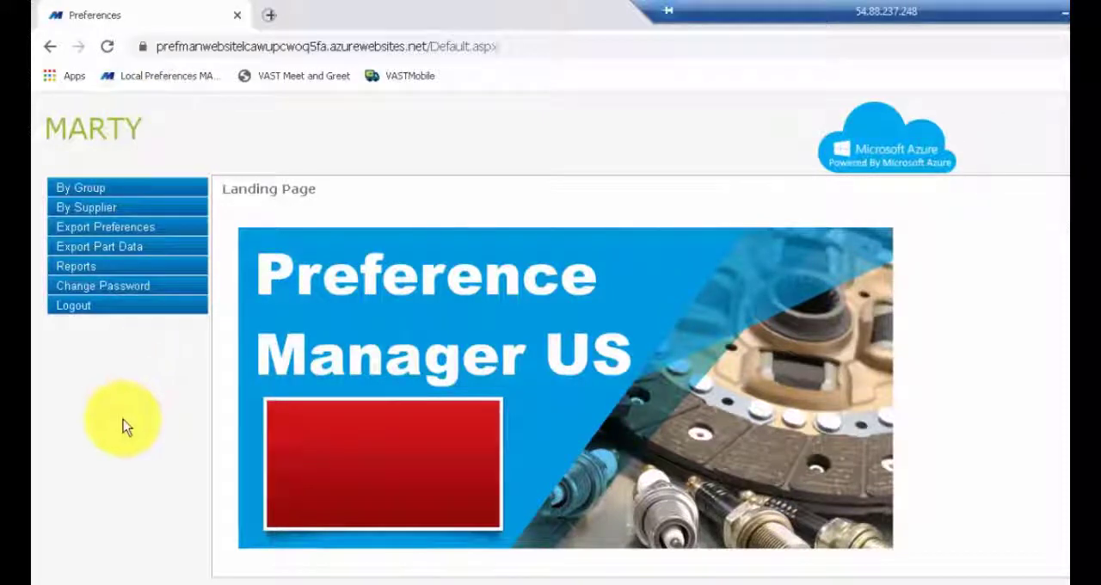
- In the By Supplier preferences, filter the suppliers by "airt" and select Airtex Water Pumps
{"action": "left_click", "coordinate": [84, 213]}
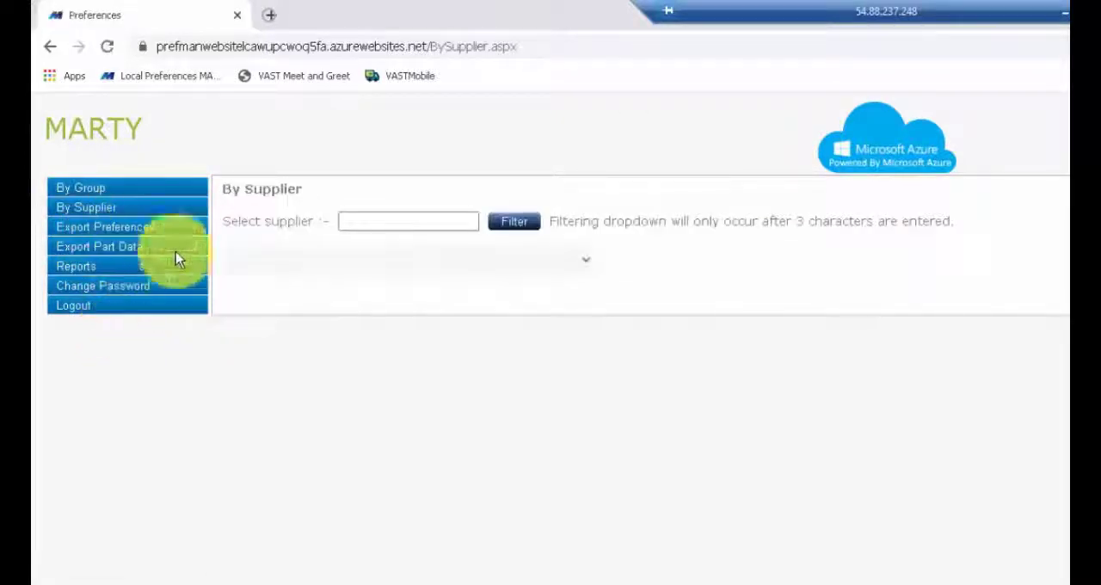
{"action": "left_click", "coordinate": [405, 221]}
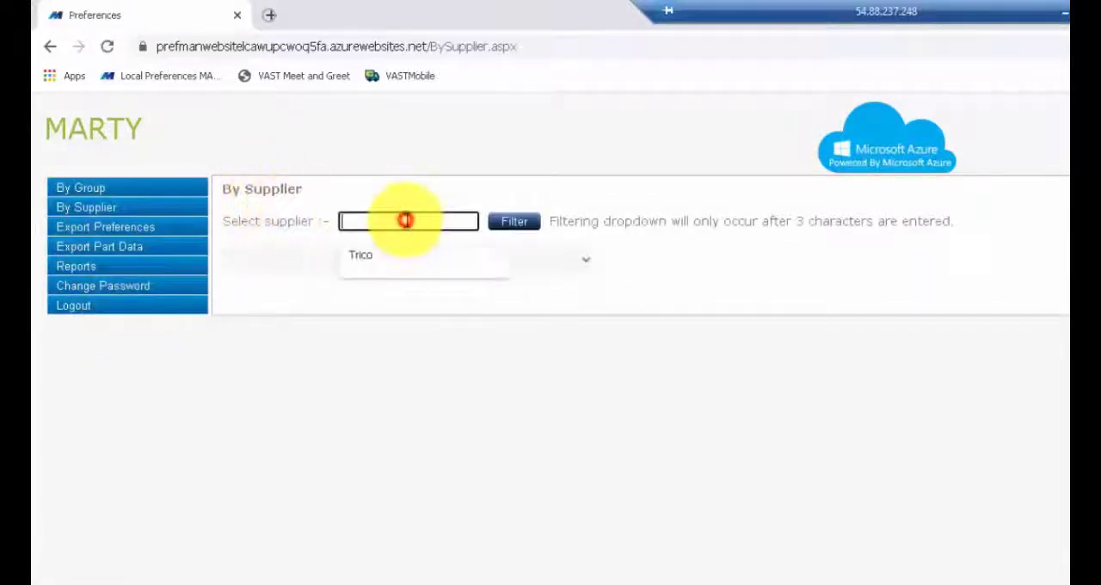
{"action": "left_click", "coordinate": [381, 190]}
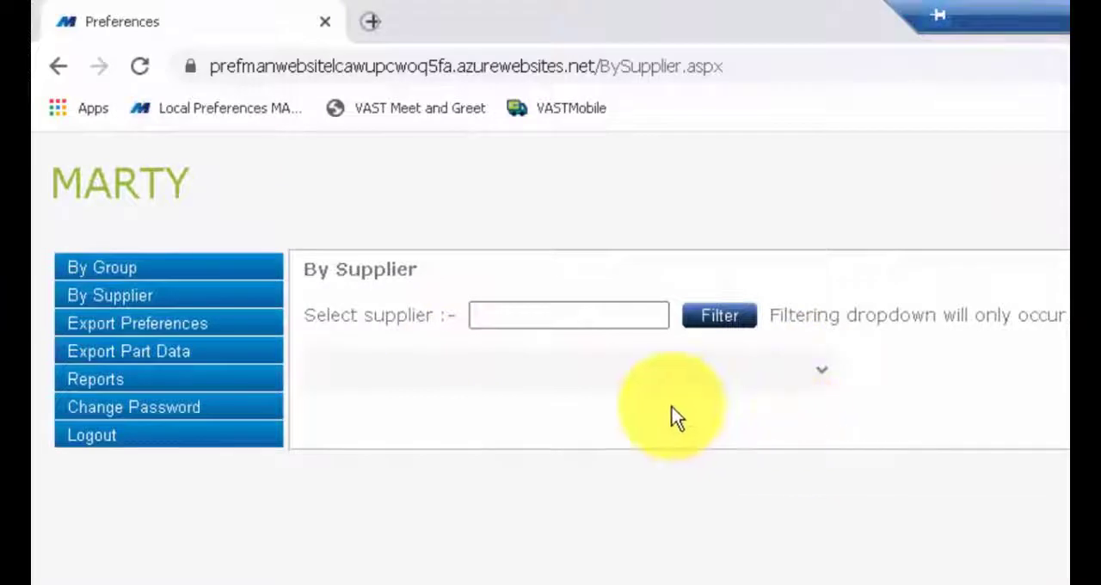
{"action": "left_click", "coordinate": [557, 311]}
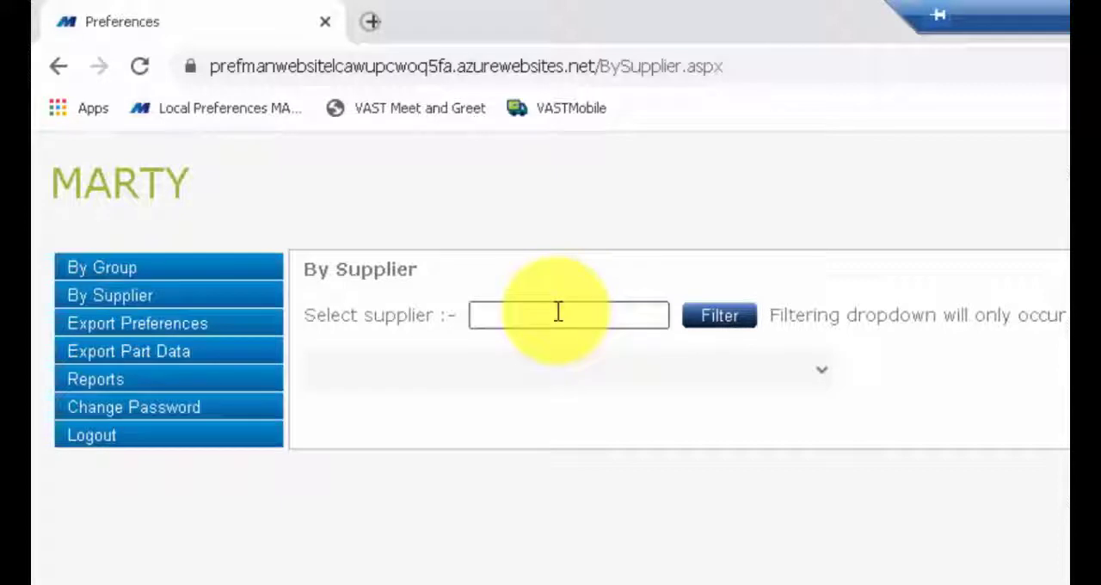
{"action": "left_click", "coordinate": [557, 312]}
{"action": "type", "text": "air"}
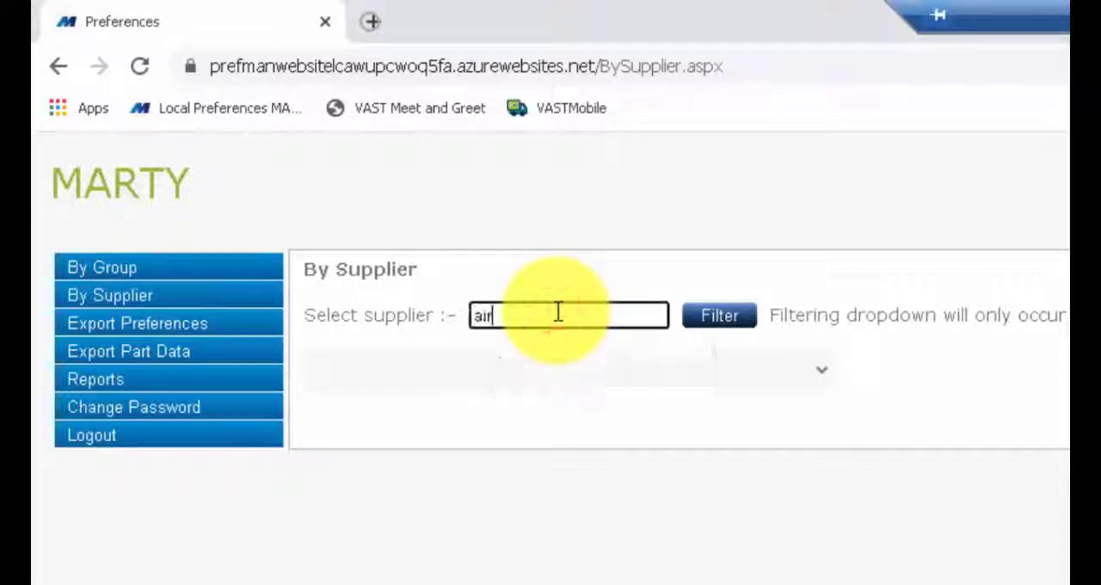
{"action": "type", "text": "t"}
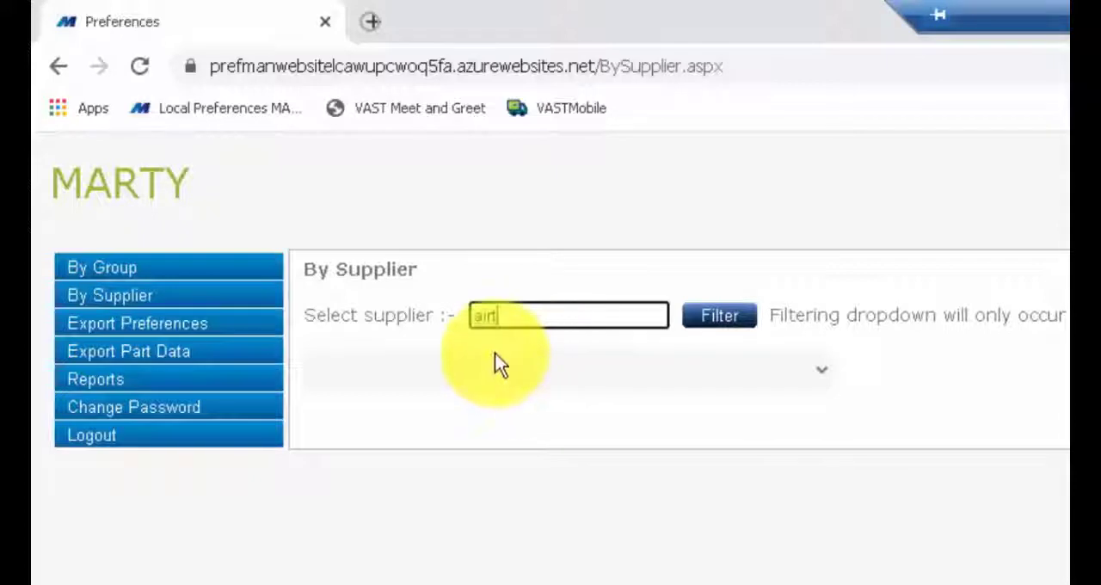
{"action": "left_click", "coordinate": [726, 319]}
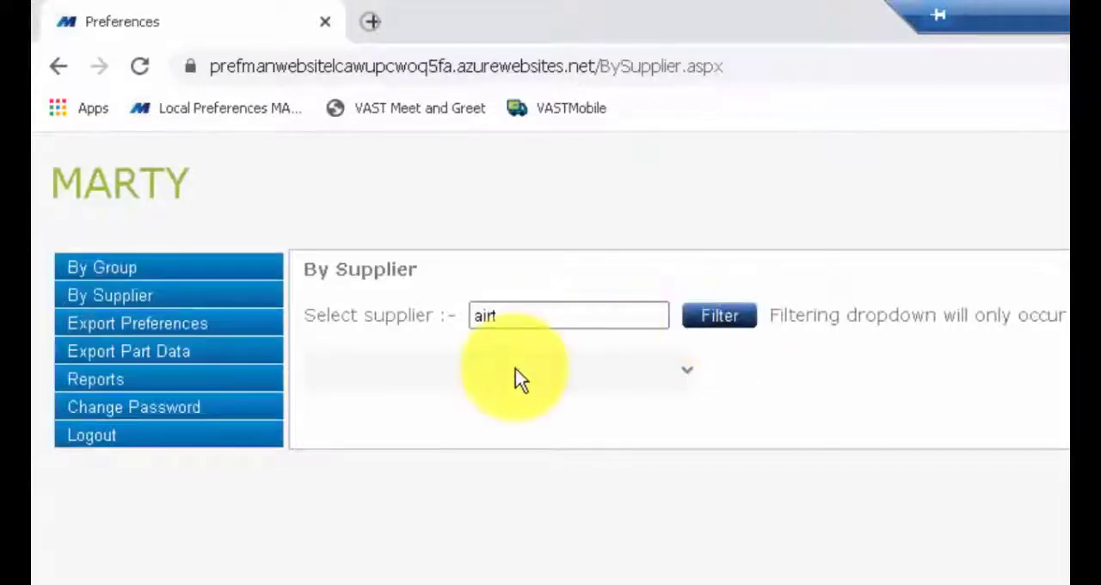
{"action": "left_click", "coordinate": [684, 370]}
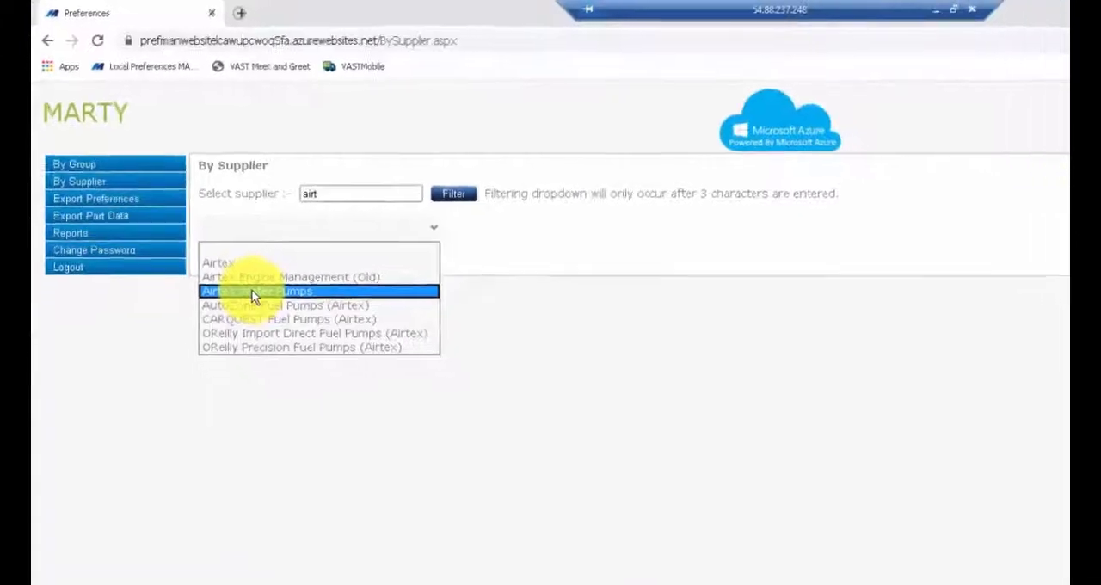
{"action": "left_click", "coordinate": [251, 293]}
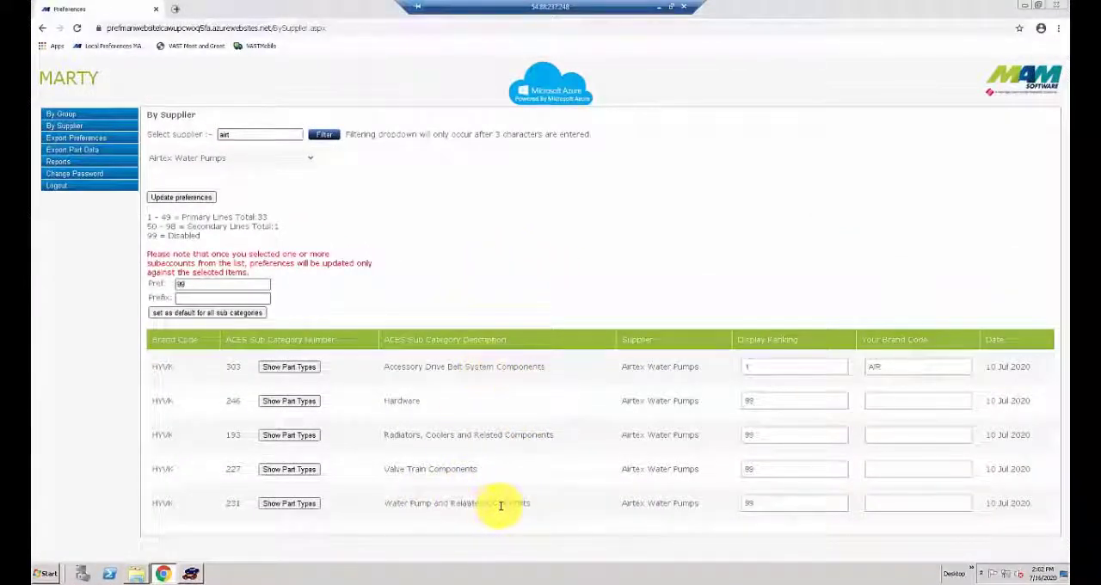
- Show the part types under the Water Pump and Related Components subcategory of Airtex Water Pumps
{"action": "left_click", "coordinate": [289, 504]}
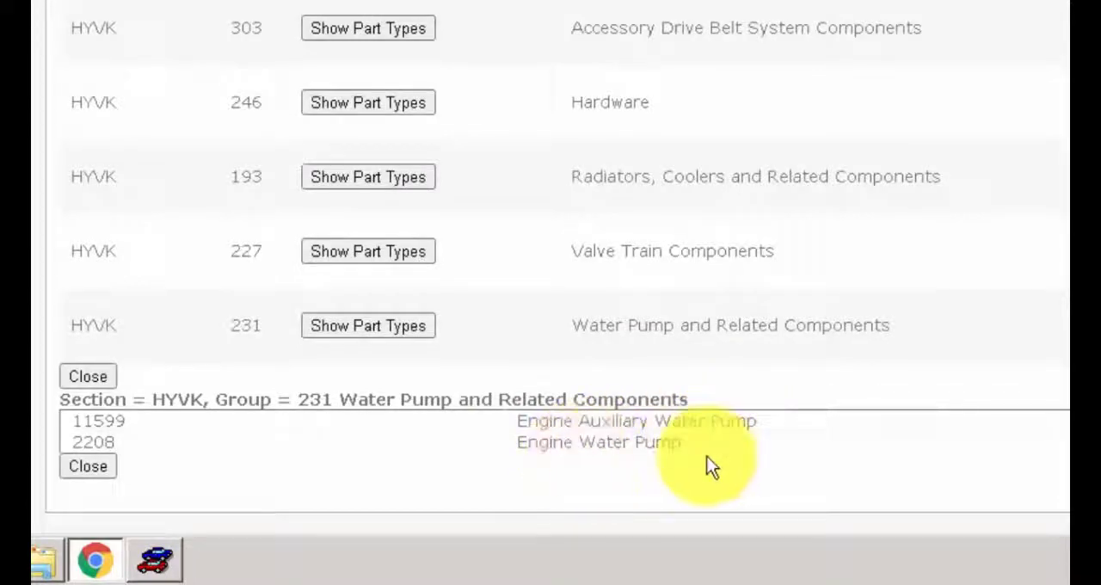
{"action": "left_click", "coordinate": [765, 467]}
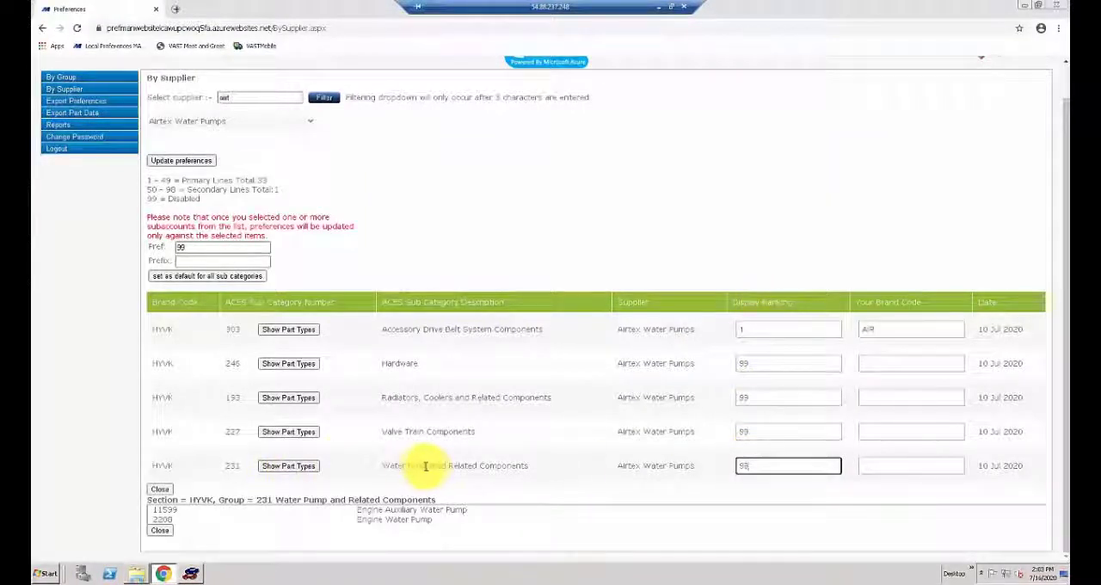
{"action": "double_click", "coordinate": [758, 466]}
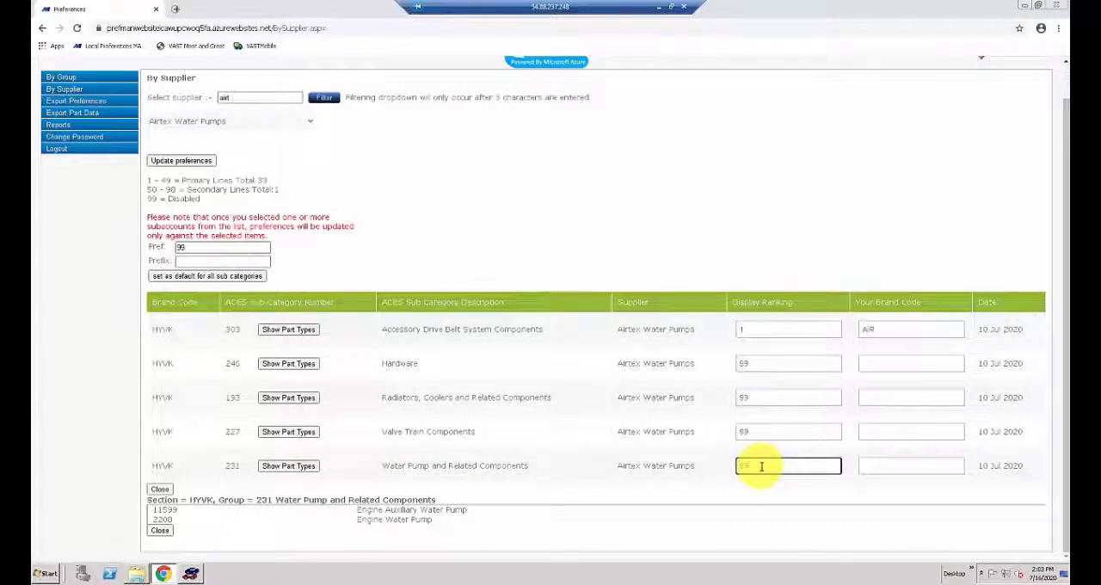
{"action": "left_click", "coordinate": [147, 180]}
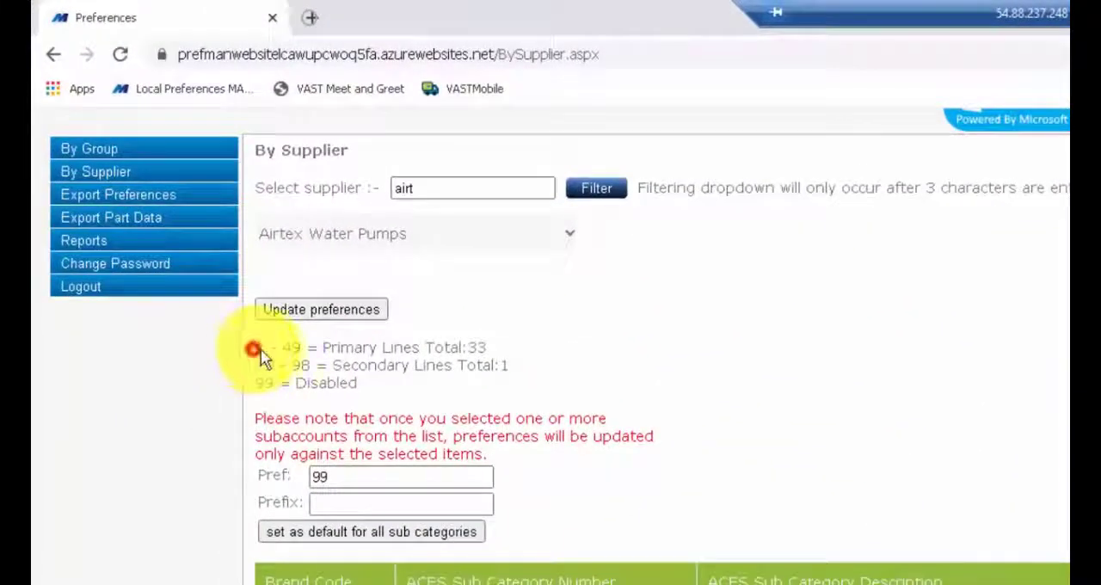
{"action": "left_click_drag", "start_coordinate": [261, 357], "coordinate": [524, 349]}
{"action": "left_click", "coordinate": [524, 346]}
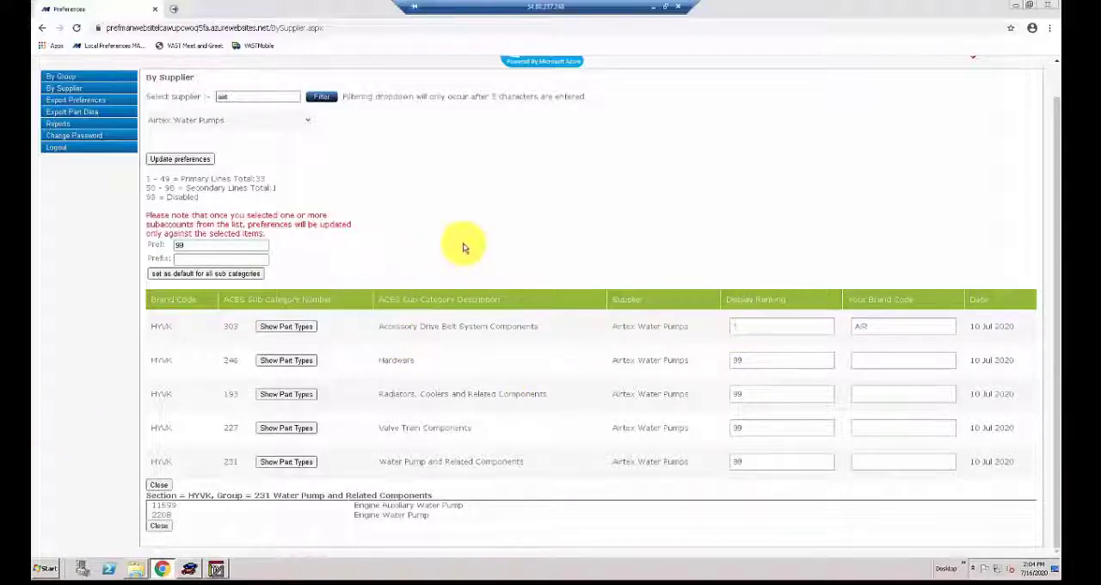
- Switch to VAST and open today's workorder for the 1999 Ford Contour
{"action": "left_click", "coordinate": [189, 568]}
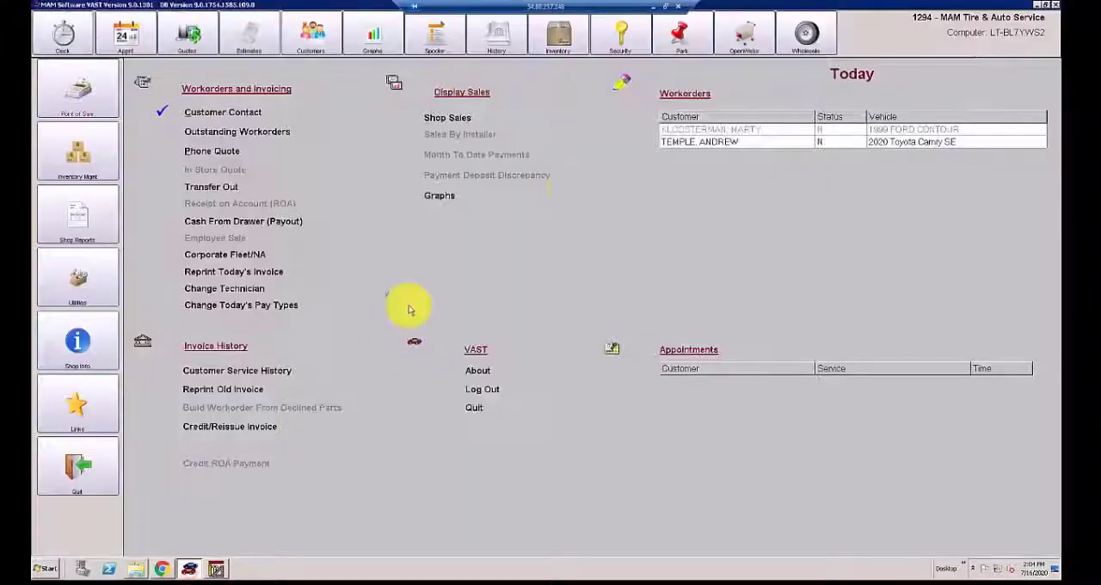
{"action": "double_click", "coordinate": [750, 131]}
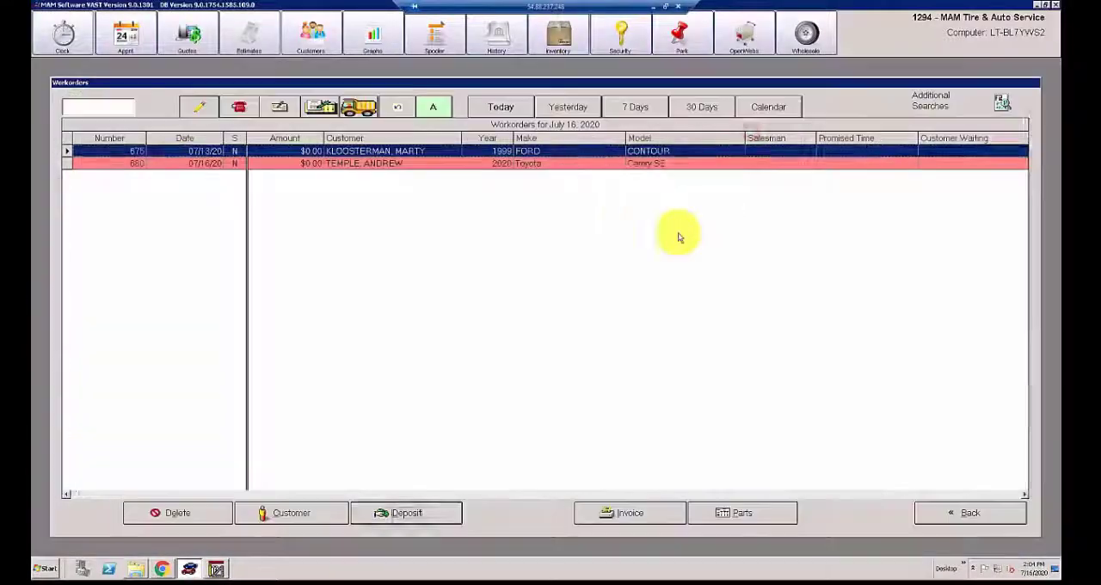
{"action": "double_click", "coordinate": [415, 153]}
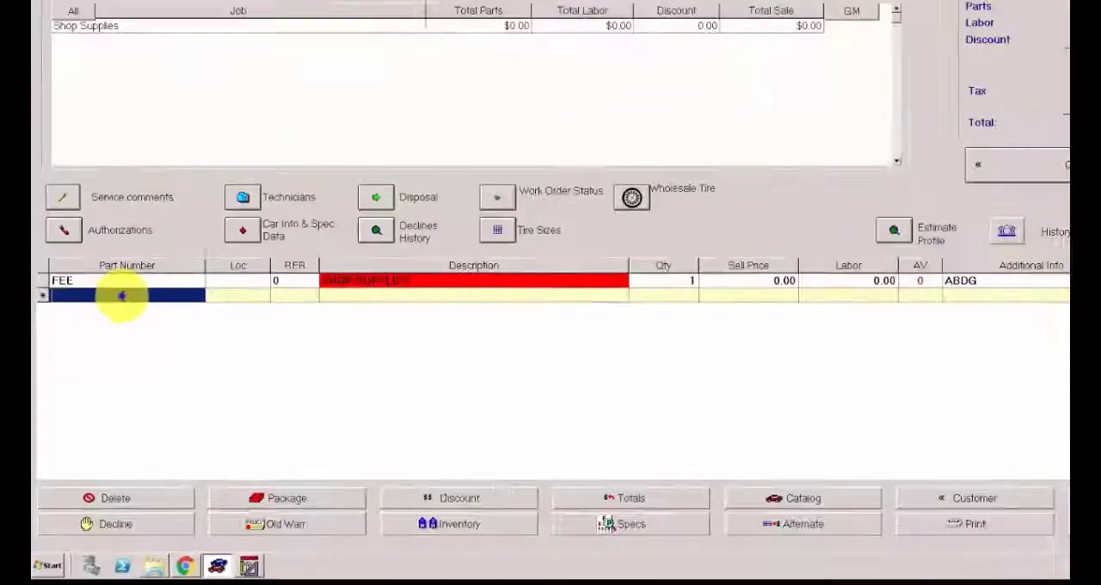
- Look up Belts and Cooling group 03, Water Pump, Gasket, Fan and Clutch, in vItemBroker, and close the parts lookup
{"action": "right_click", "coordinate": [108, 339]}
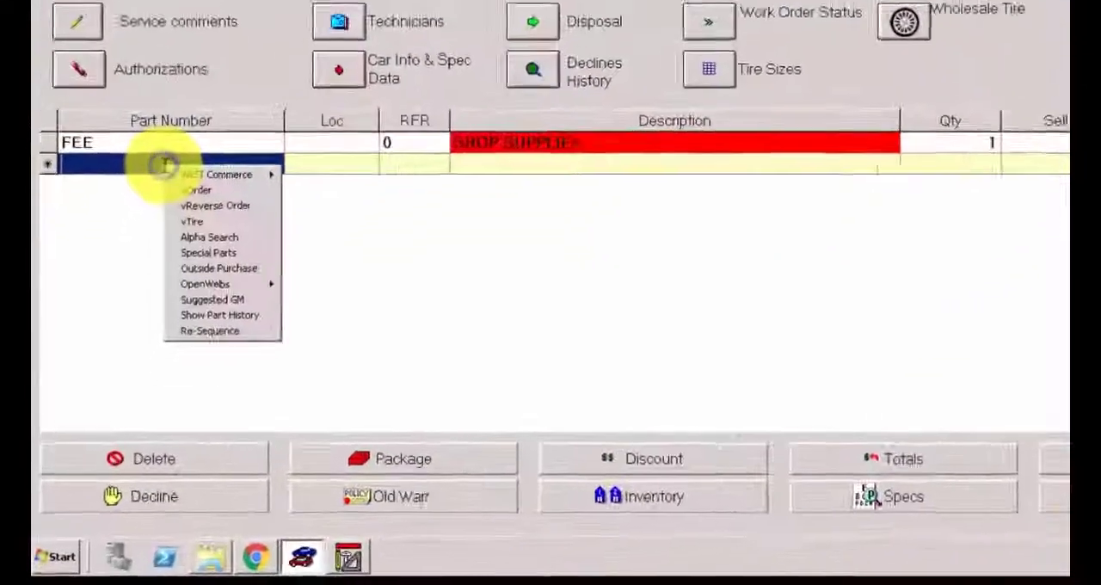
{"action": "mouse_move", "coordinate": [279, 93]}
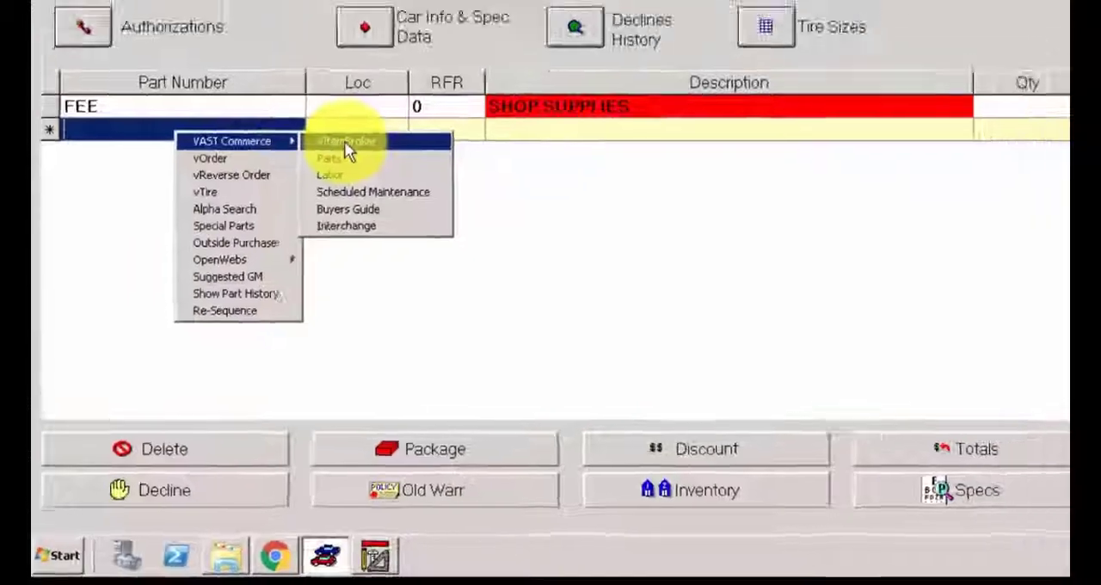
{"action": "left_click", "coordinate": [346, 142]}
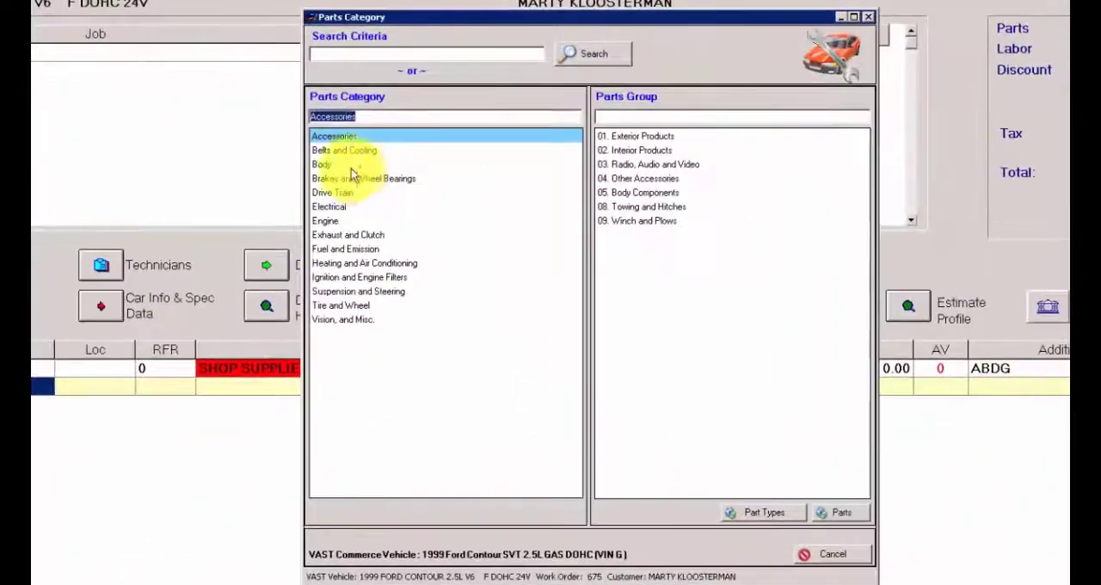
{"action": "left_click", "coordinate": [378, 176]}
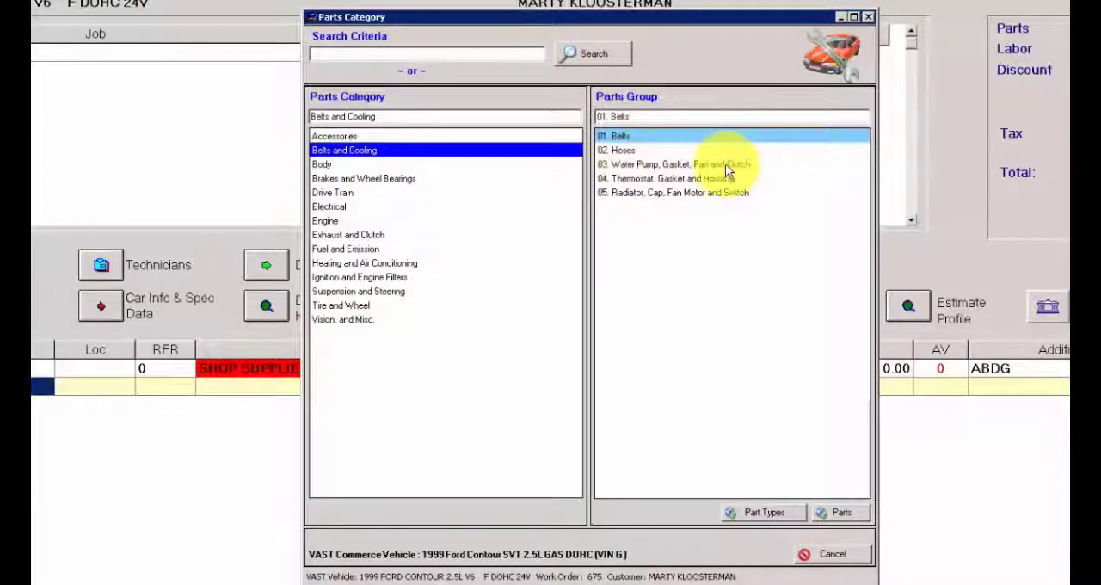
{"action": "left_click", "coordinate": [683, 169]}
{"action": "double_click", "coordinate": [683, 168]}
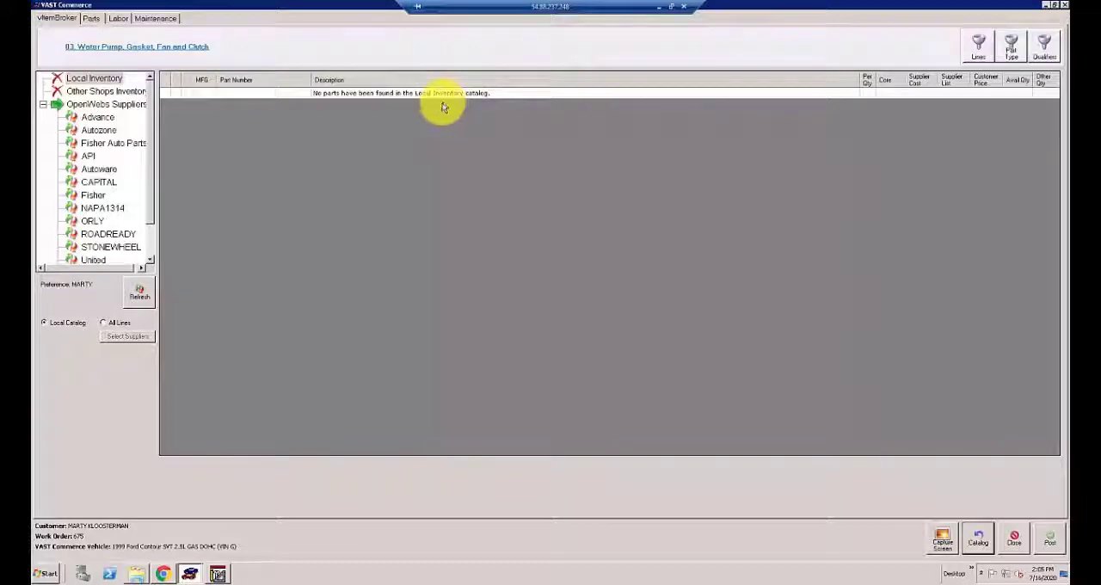
{"action": "left_click", "coordinate": [1015, 539]}
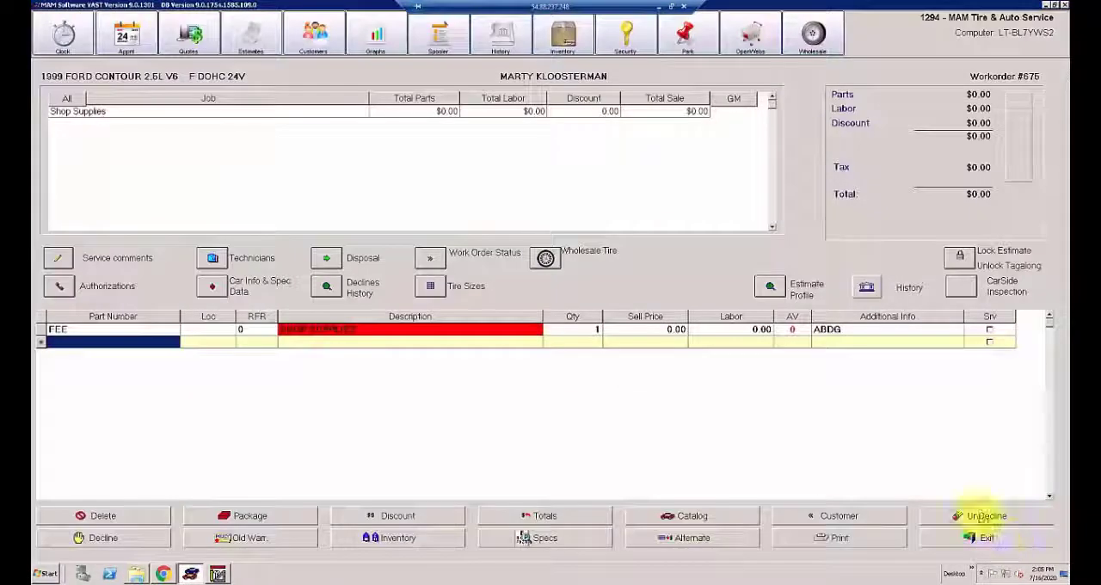
- Switch to Chrome and set Water Pump and Related Components to display ranking 1 with brand code AIR
{"action": "left_click", "coordinate": [163, 573]}
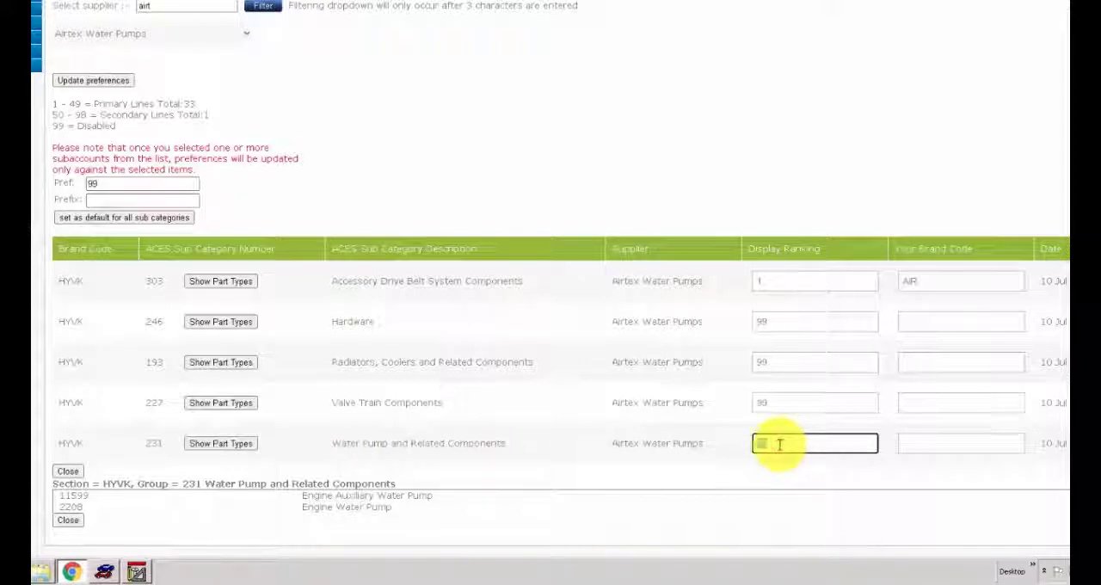
{"action": "type", "text": "1"}
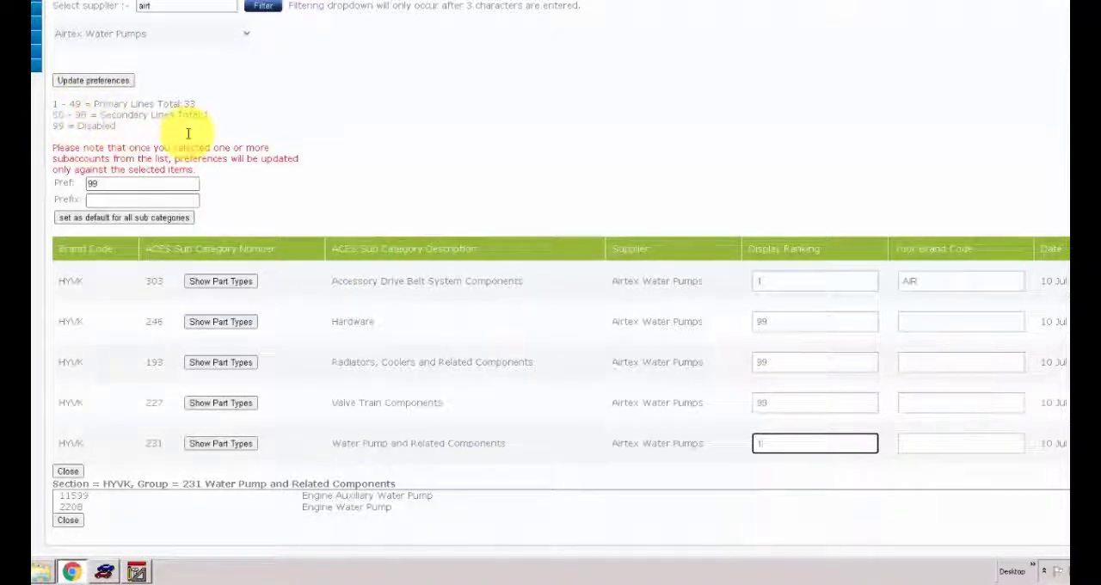
{"action": "left_click", "coordinate": [910, 441]}
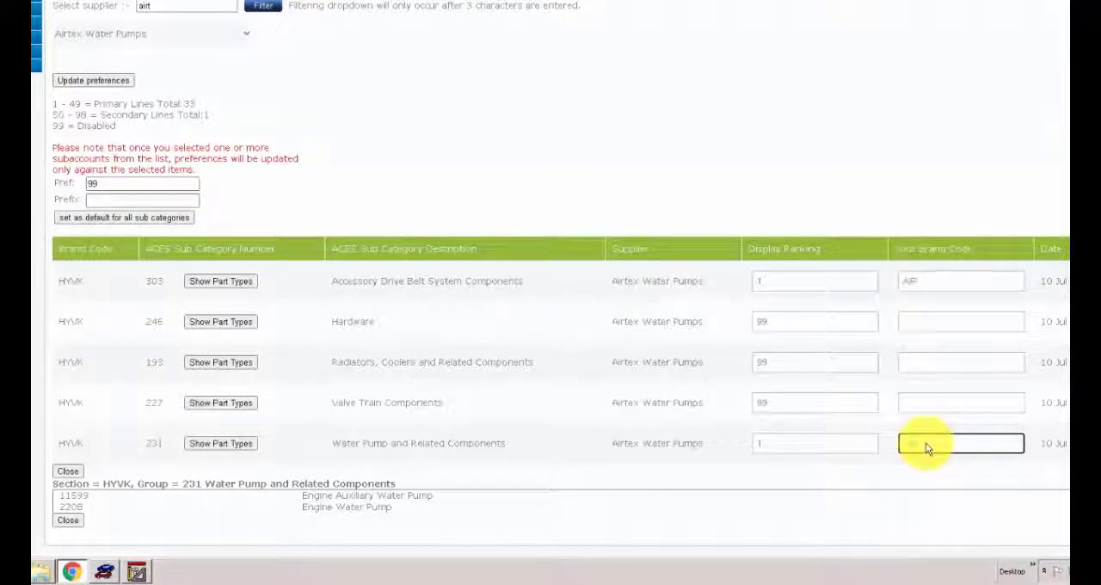
{"action": "type", "text": "AIR"}
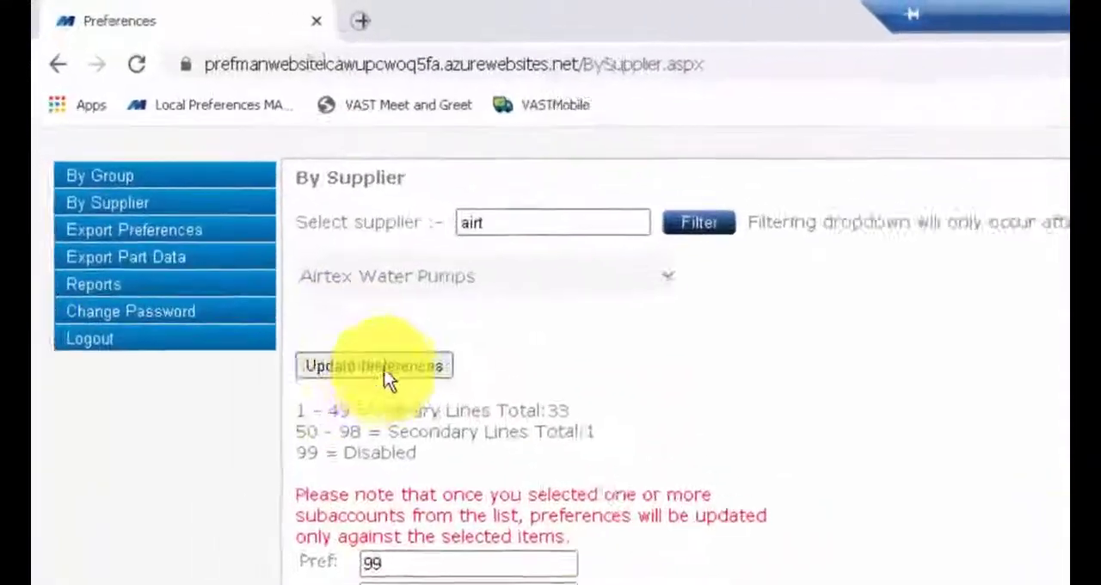
- Update the Airtex Water Pumps preferences and dismiss the confirmation message
{"action": "left_click", "coordinate": [397, 401]}
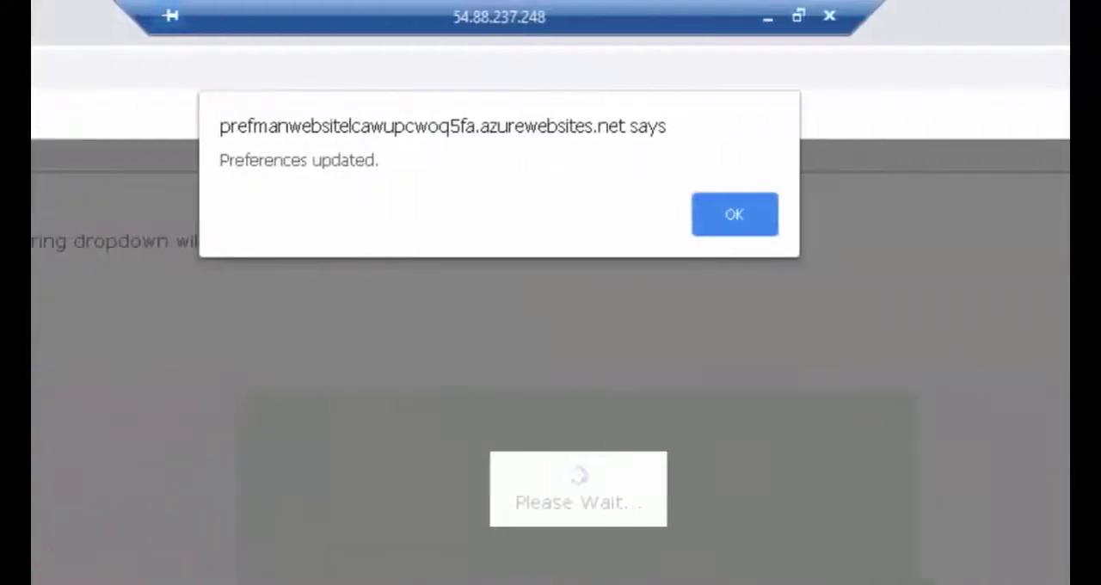
{"action": "left_click", "coordinate": [734, 218]}
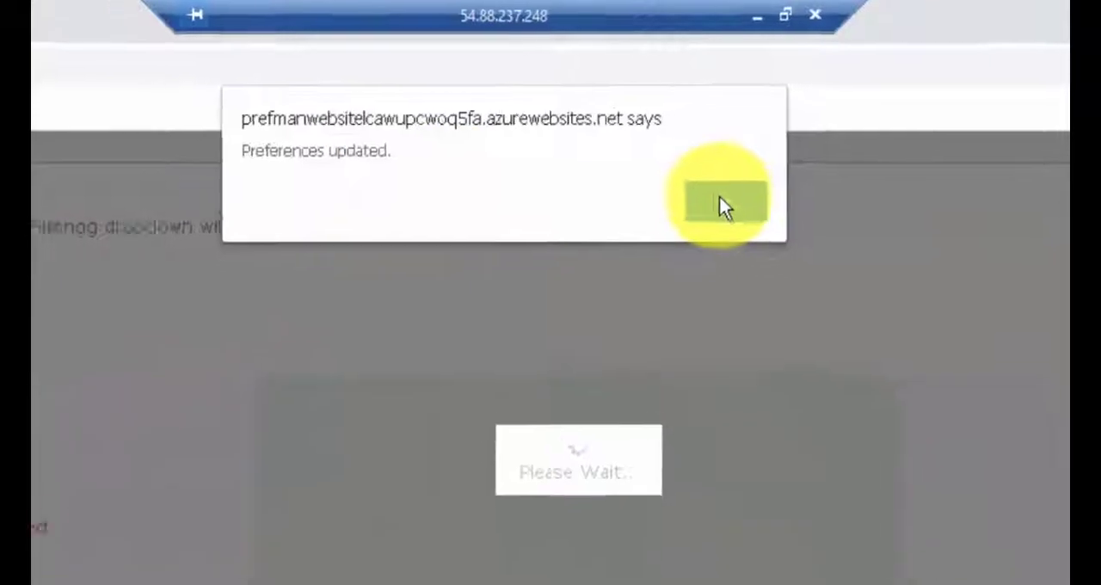
{"action": "left_click", "coordinate": [725, 206]}
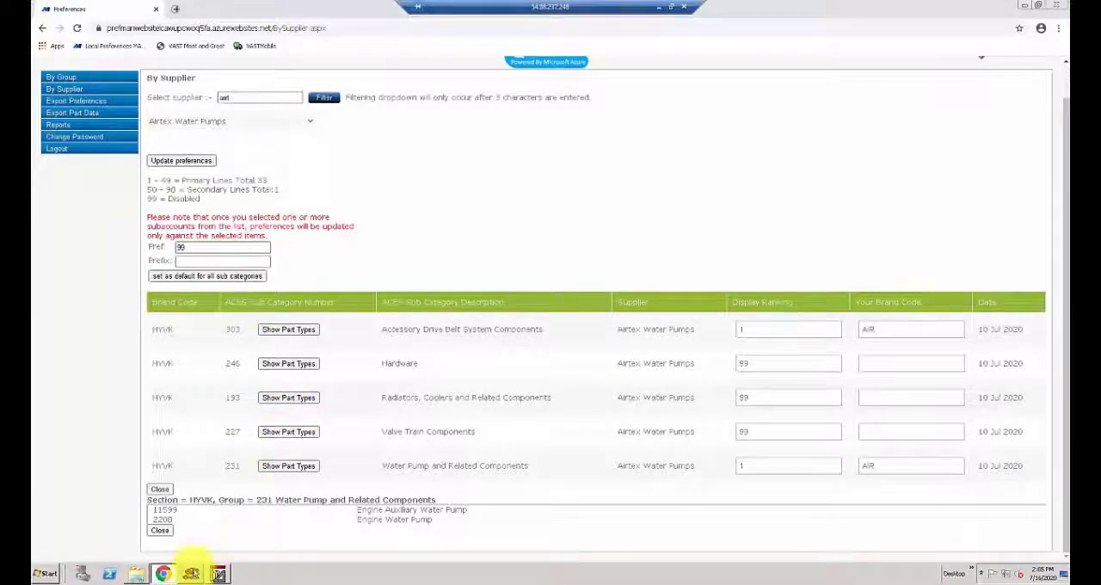
- Switch to VAST, look up Belts and Cooling group 03, Water Pump, Gasket, Fan and Clutch, through vItemBroker, and exit the lookup
{"action": "left_click", "coordinate": [190, 573]}
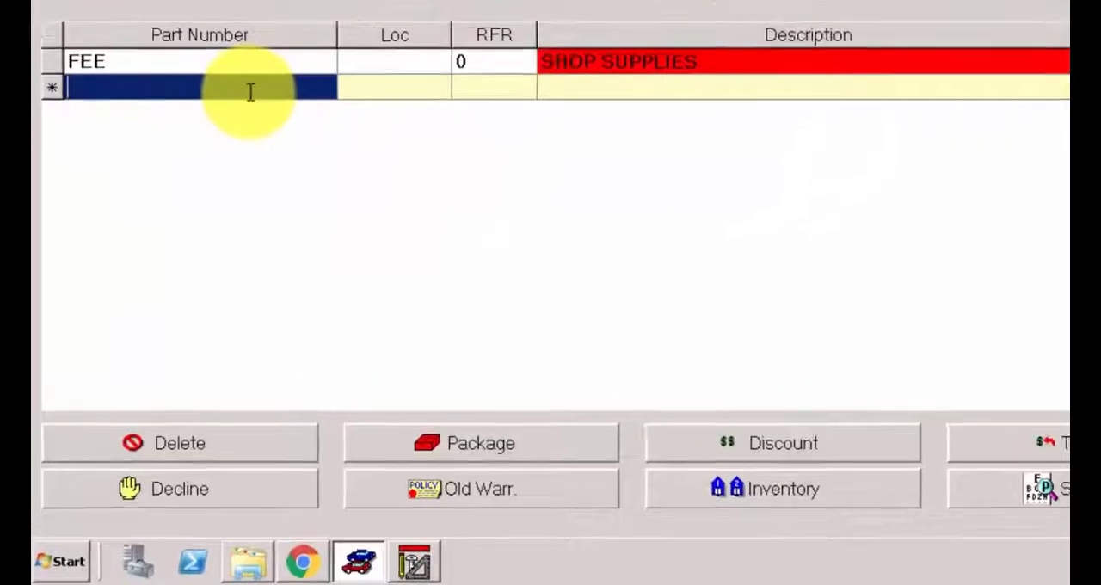
{"action": "right_click", "coordinate": [250, 91]}
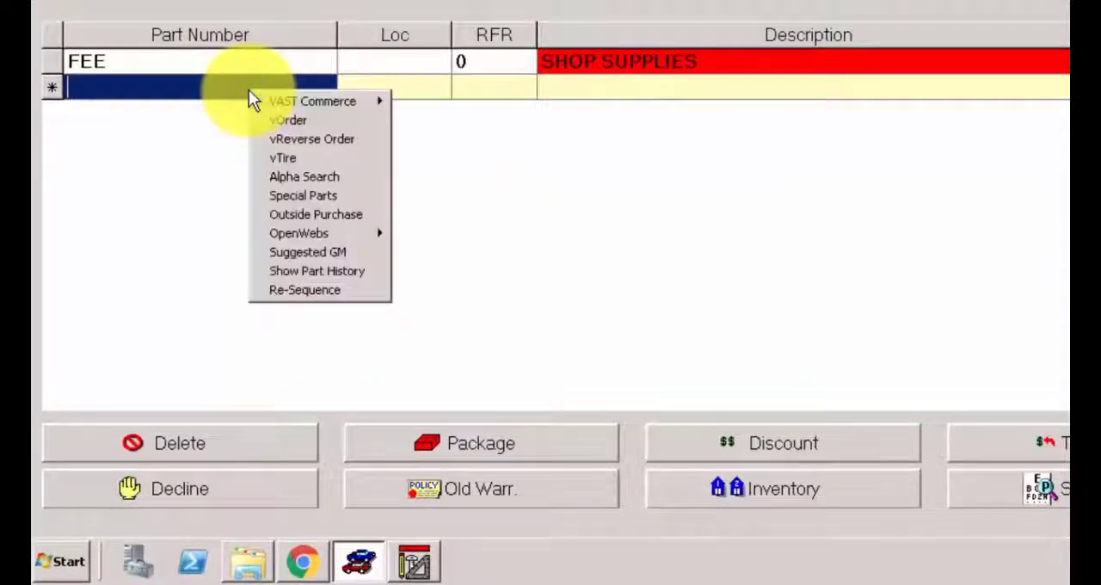
{"action": "mouse_move", "coordinate": [341, 103]}
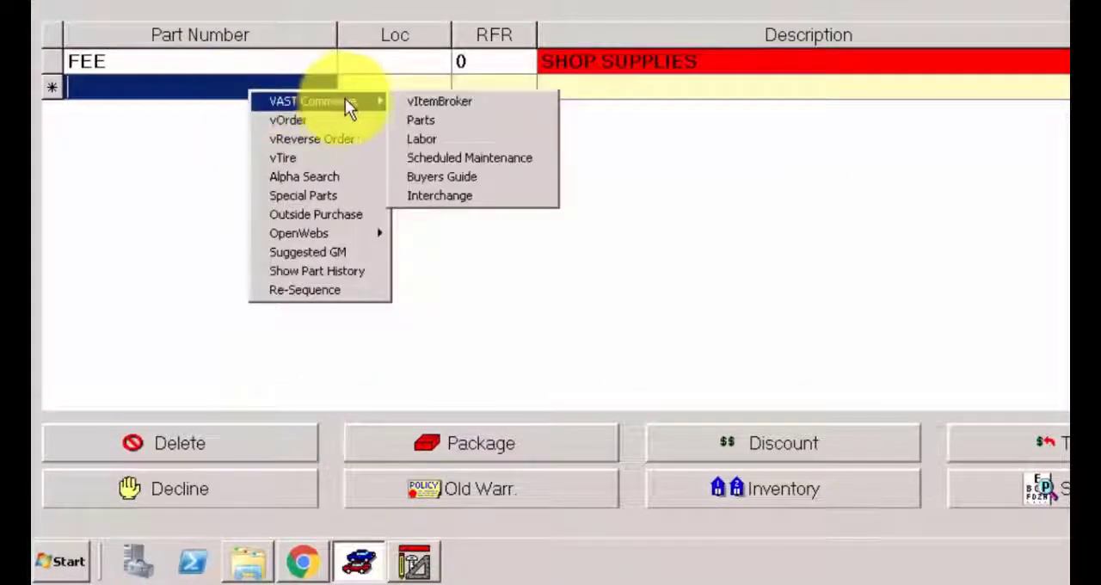
{"action": "left_click", "coordinate": [444, 102]}
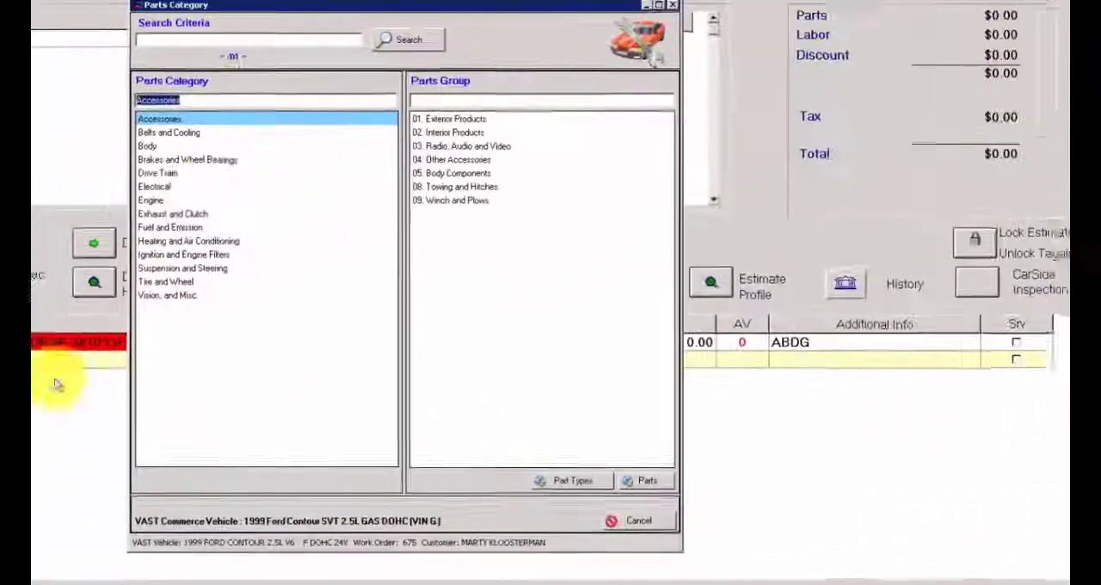
{"action": "left_click", "coordinate": [164, 147]}
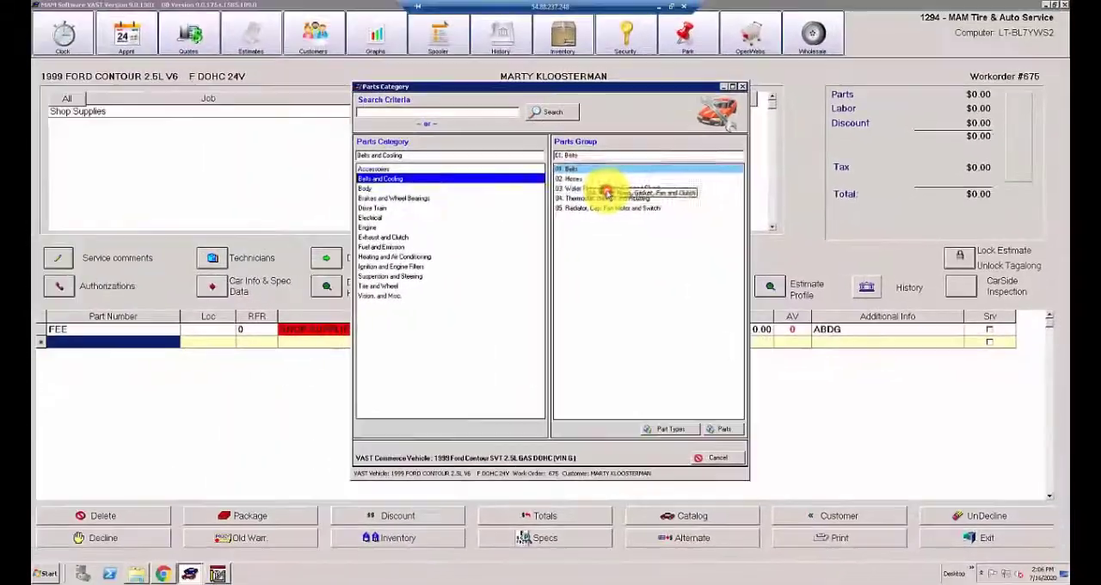
{"action": "double_click", "coordinate": [459, 160]}
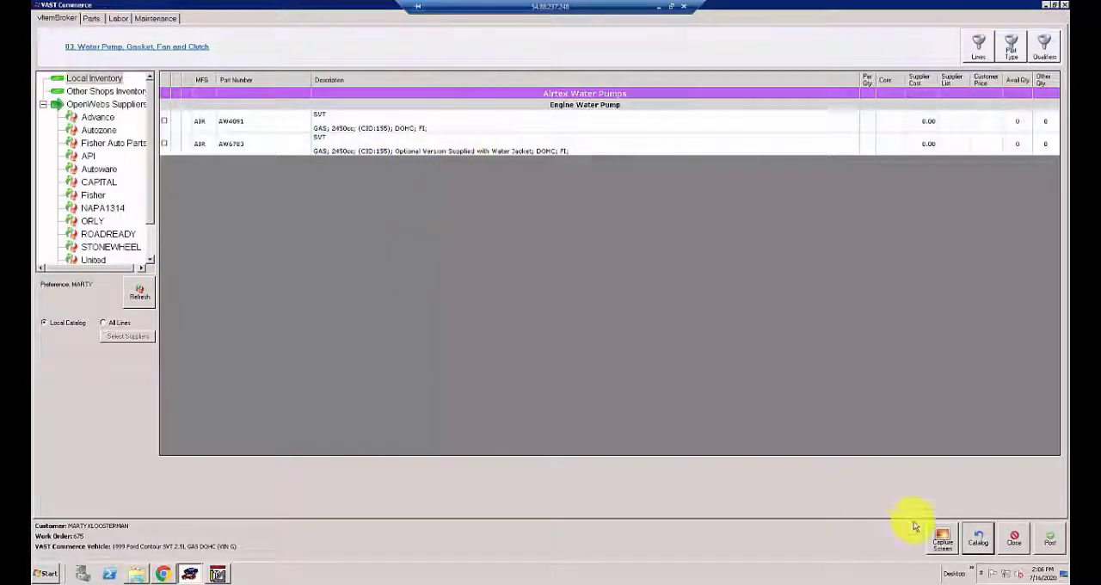
{"action": "left_click", "coordinate": [981, 539]}
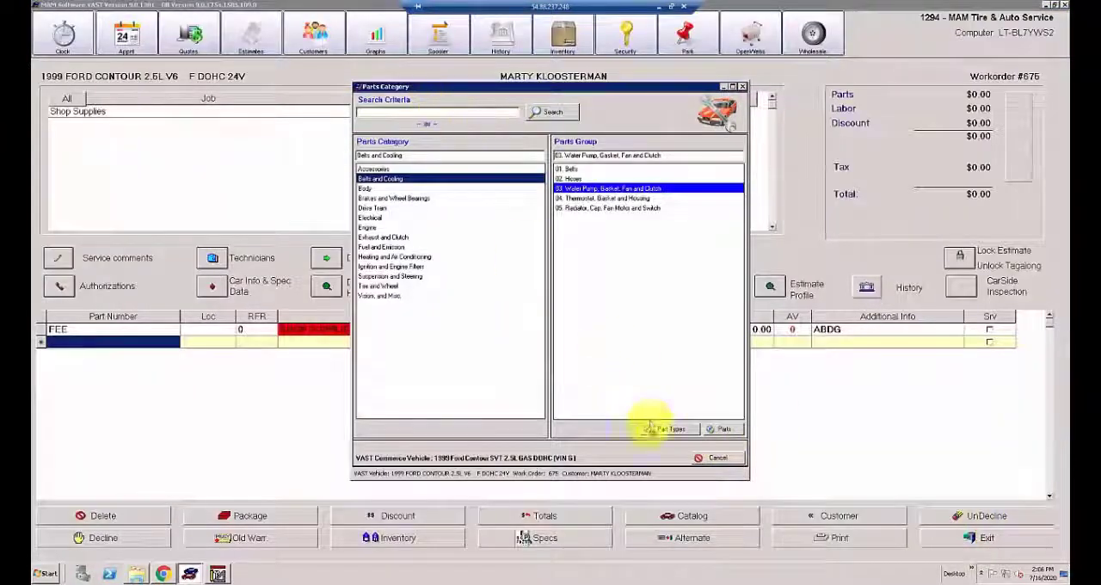
{"action": "left_click", "coordinate": [709, 457]}
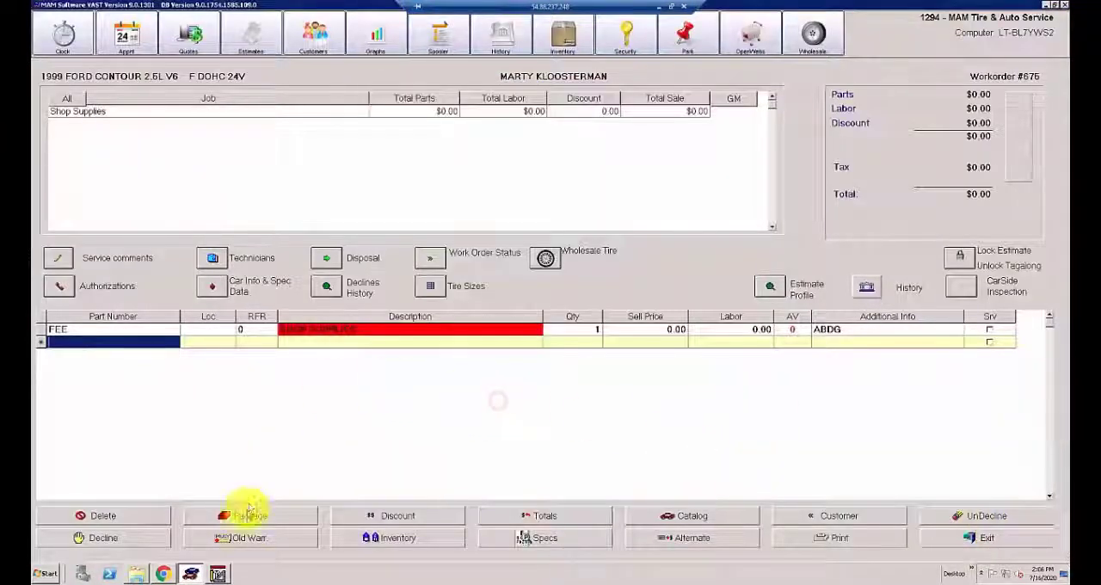
- Switch to Chrome, filter the suppliers by "Dural" and select AutoZone Water Pump (Duralast)
{"action": "mouse_move", "coordinate": [166, 574]}
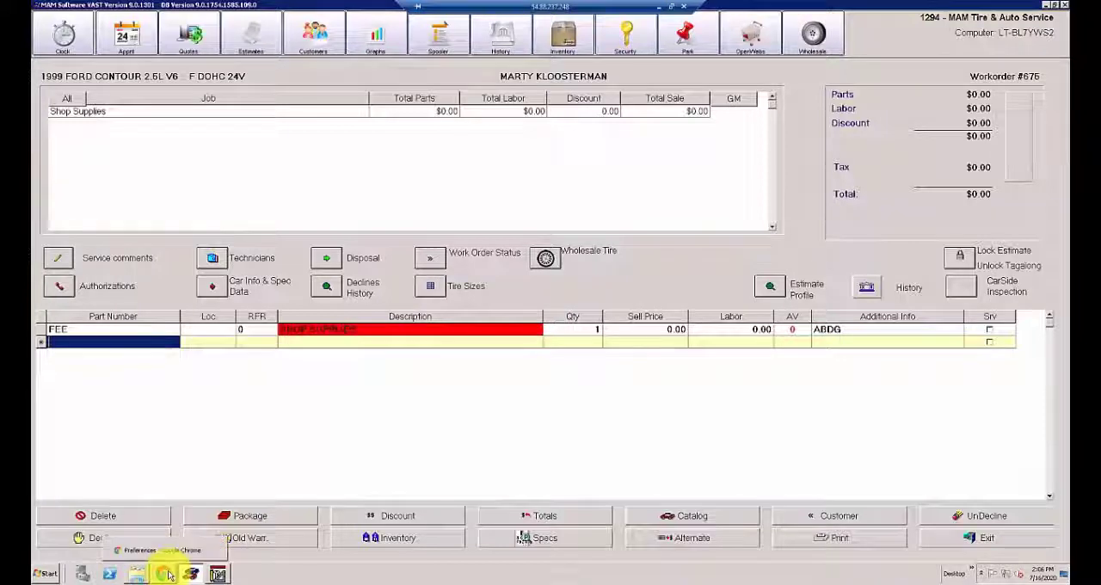
{"action": "left_click", "coordinate": [164, 549]}
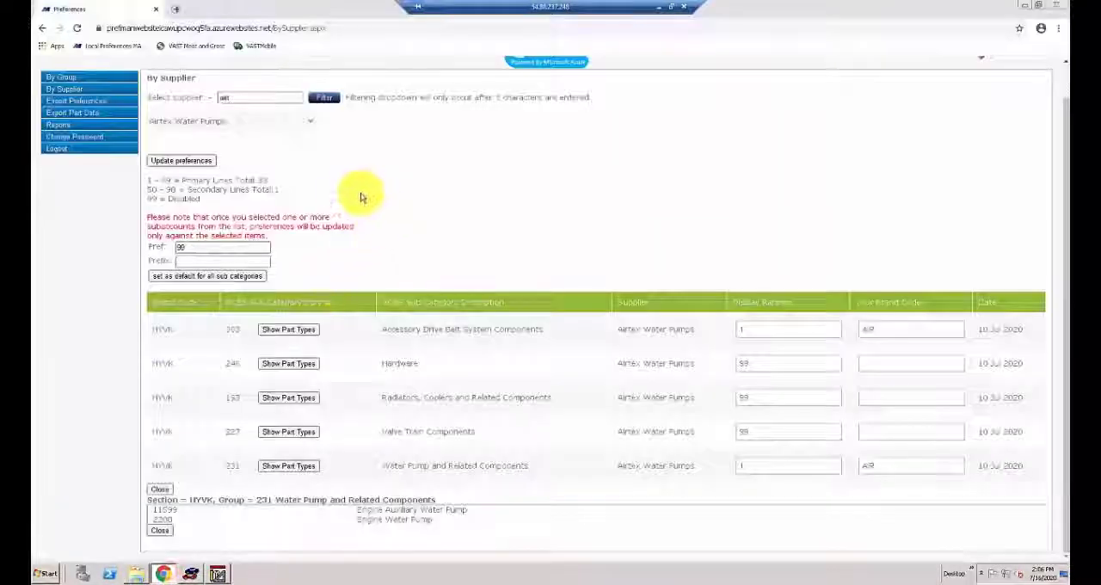
{"action": "scroll", "coordinate": [352, 197], "scroll_direction": "up", "scroll_amount": 1}
{"action": "double_click", "coordinate": [251, 134]}
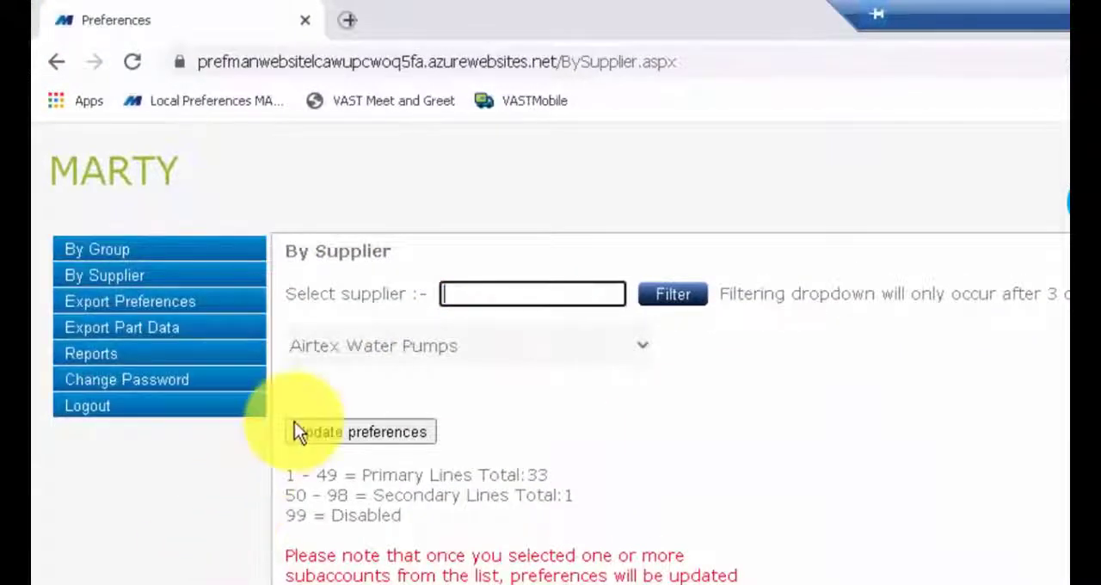
{"action": "left_click", "coordinate": [516, 294]}
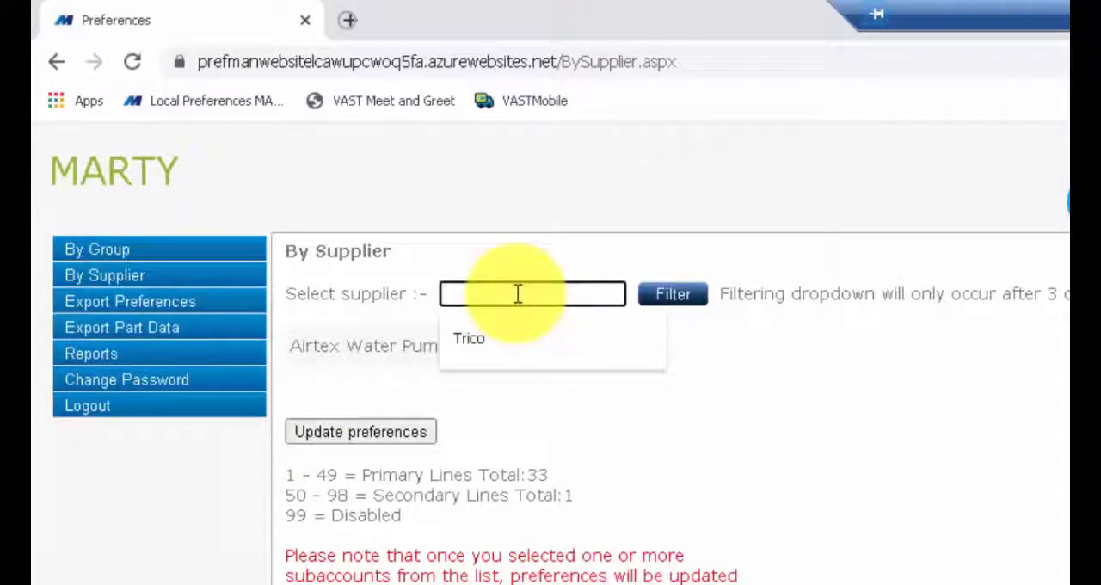
{"action": "type", "text": "Dur"}
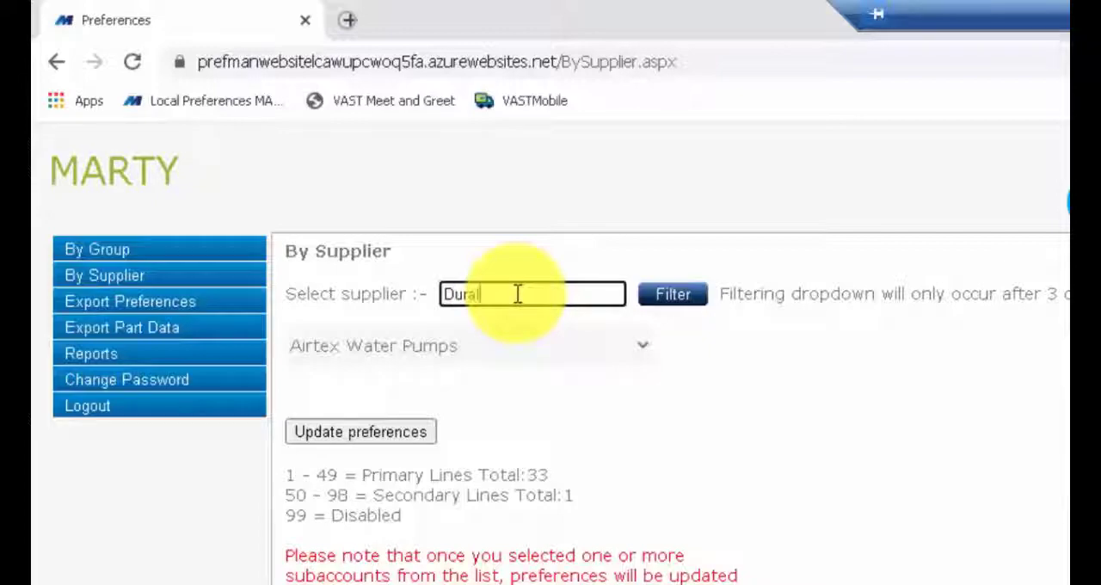
{"action": "type", "text": "al"}
{"action": "left_click", "coordinate": [671, 294]}
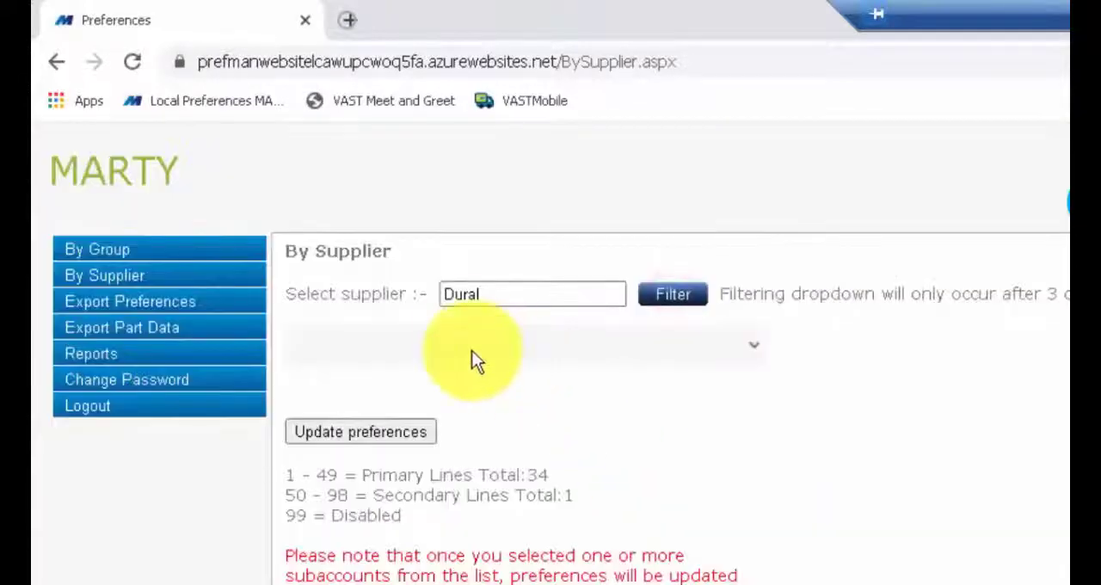
{"action": "left_click", "coordinate": [469, 348]}
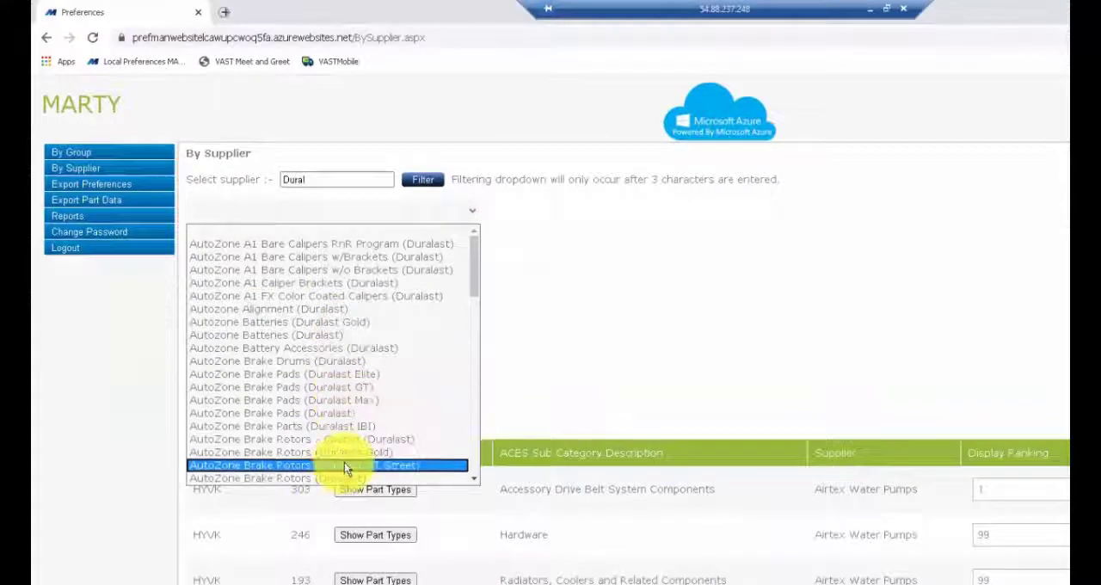
{"action": "left_click_drag", "start_coordinate": [469, 291], "coordinate": [479, 454]}
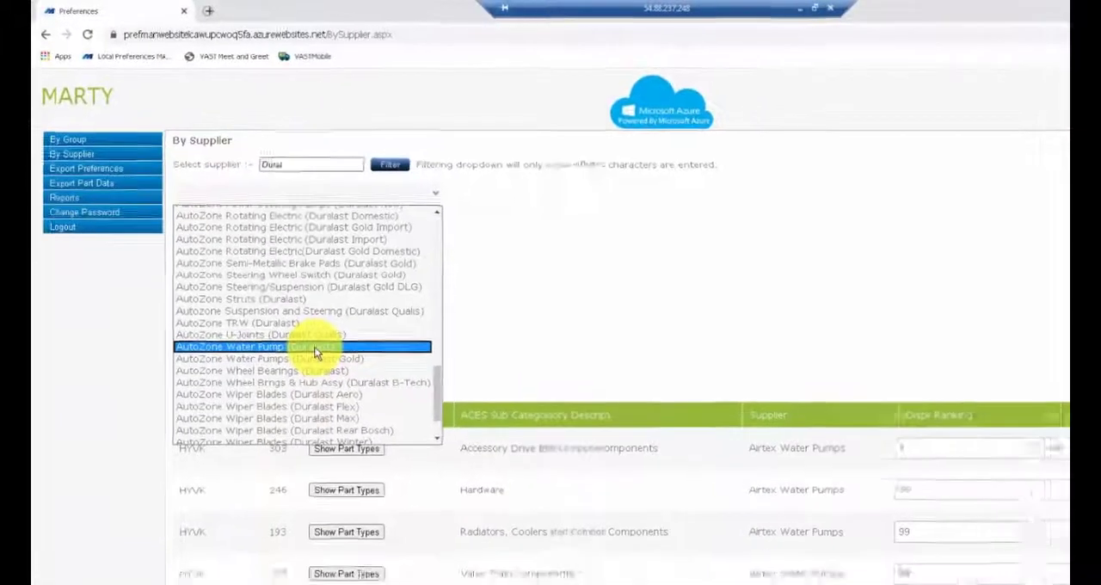
{"action": "left_click", "coordinate": [342, 379]}
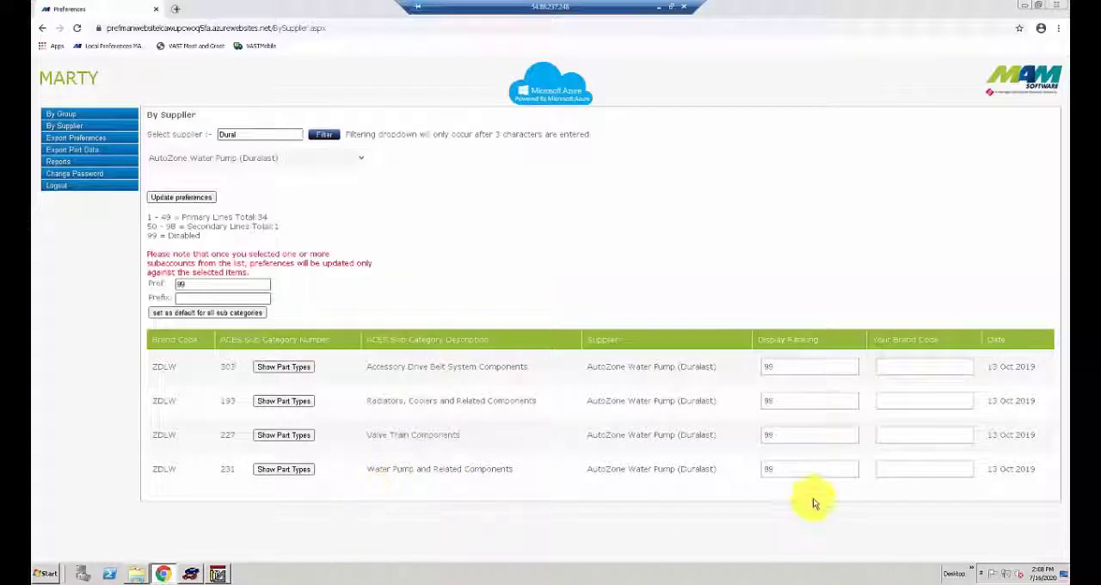
- Set Water Pump and Related Components to display ranking 2 with brand code DUR and update the preferences
{"action": "double_click", "coordinate": [789, 471]}
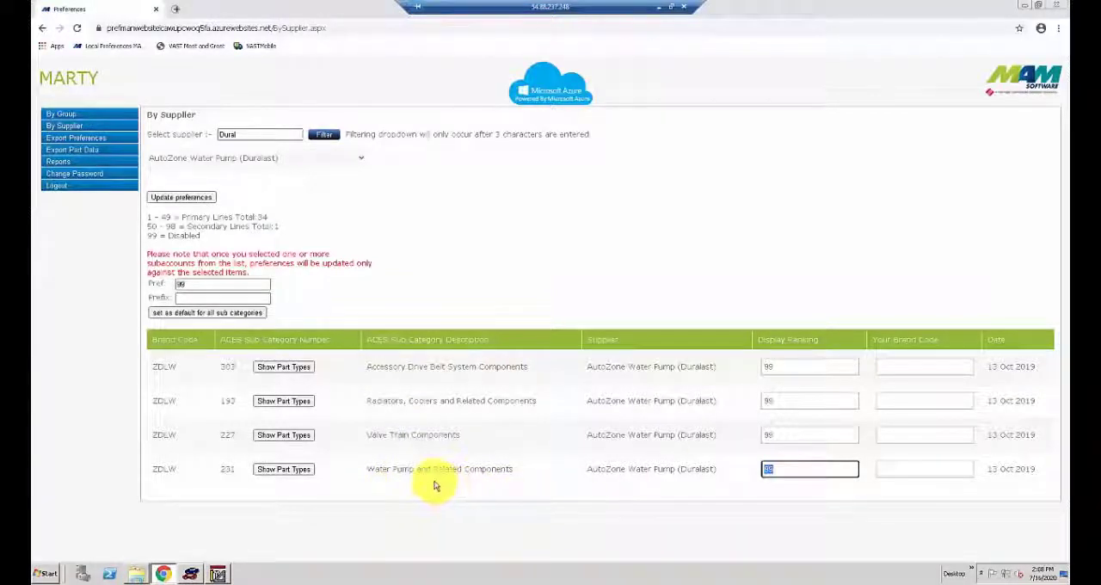
{"action": "type", "text": "1"}
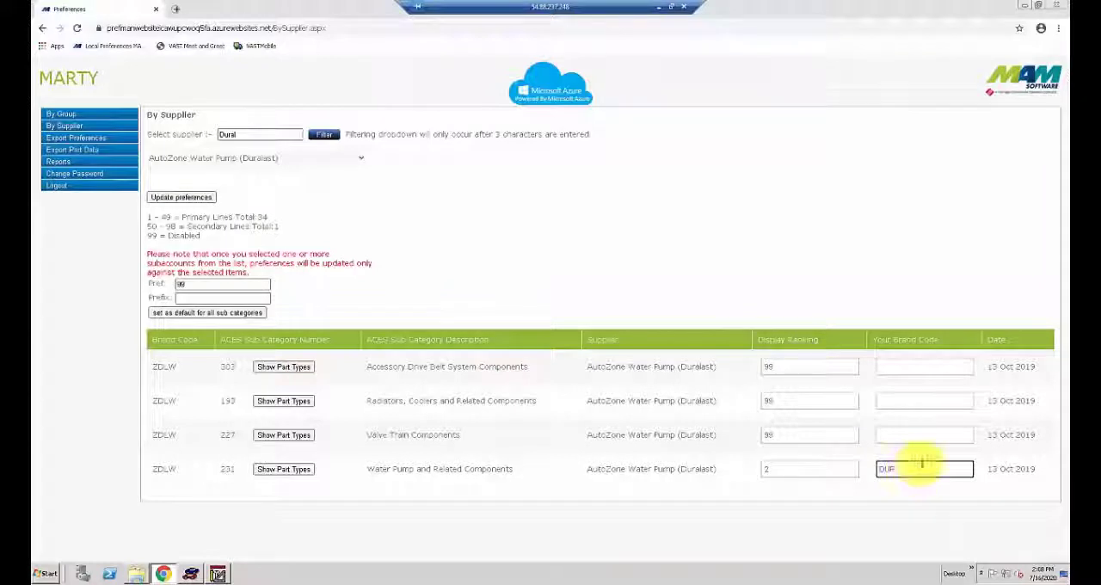
{"action": "left_click", "coordinate": [193, 202]}
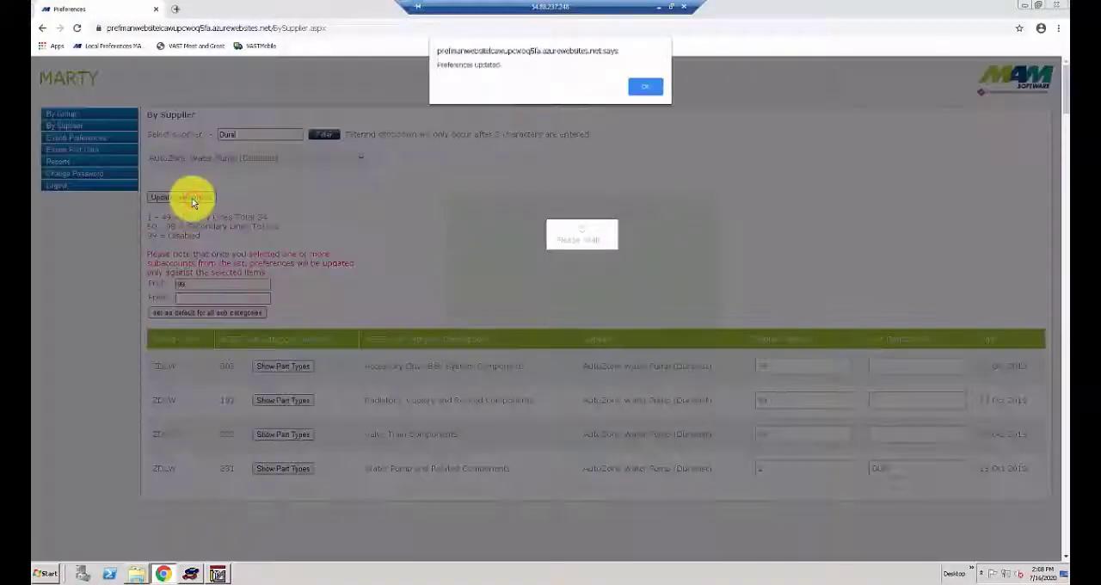
{"action": "left_click", "coordinate": [648, 88]}
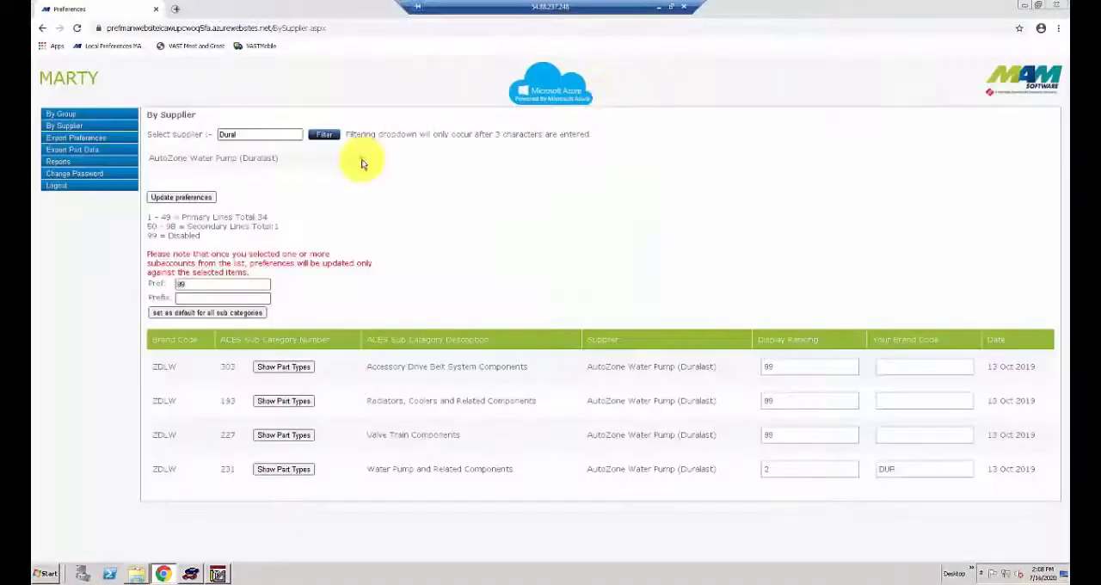
- Give supplier AutoZone Water Pumps (Duralast Gold) display ranking 3 with brand code DUR and update its preferences
{"action": "left_click", "coordinate": [360, 161]}
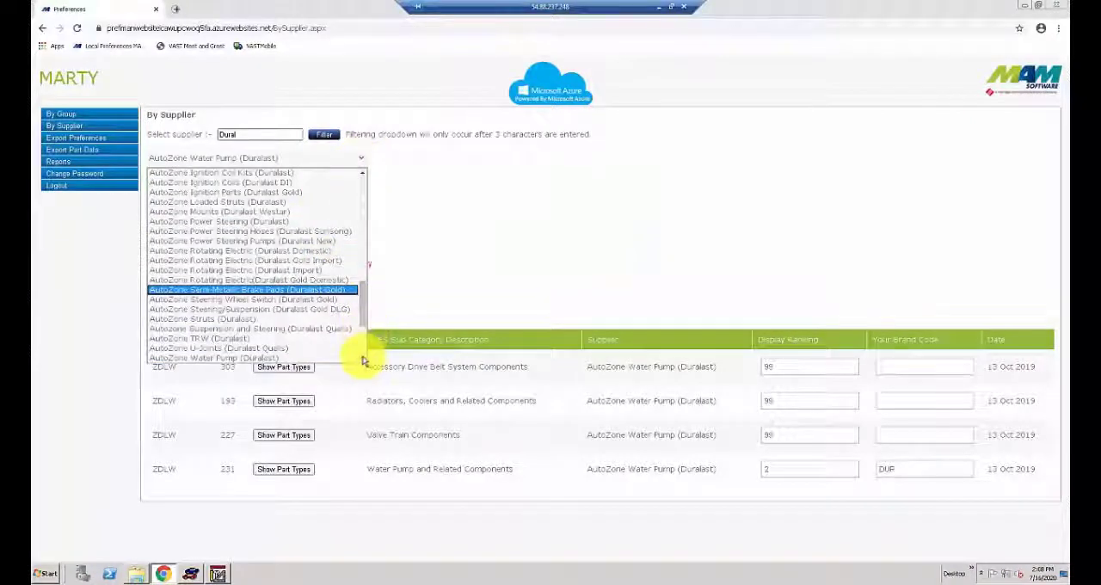
{"action": "scroll", "coordinate": [361, 358], "scroll_direction": "down", "scroll_amount": 1}
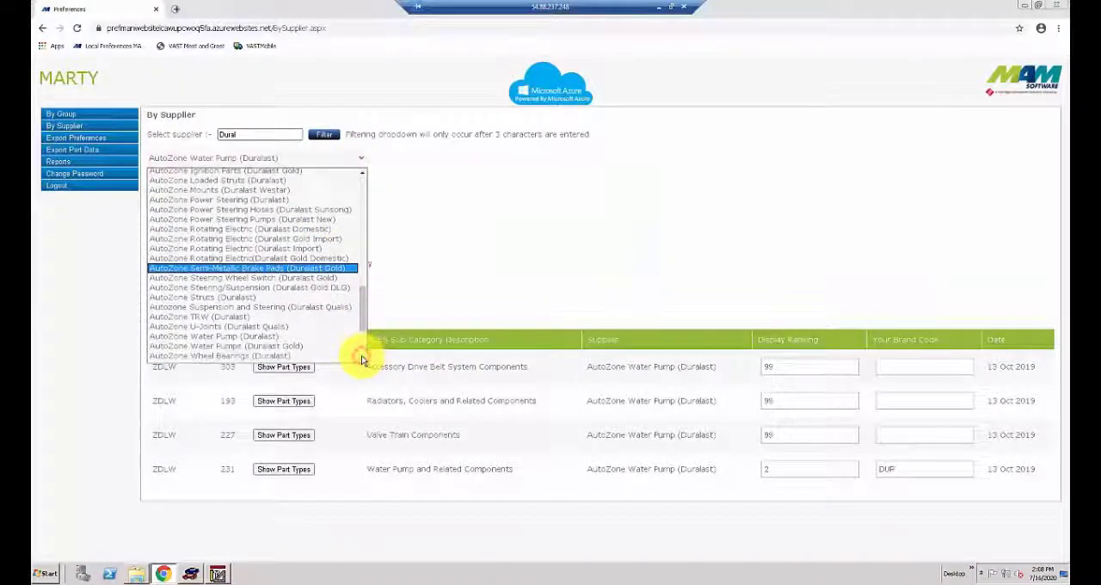
{"action": "left_click", "coordinate": [303, 348]}
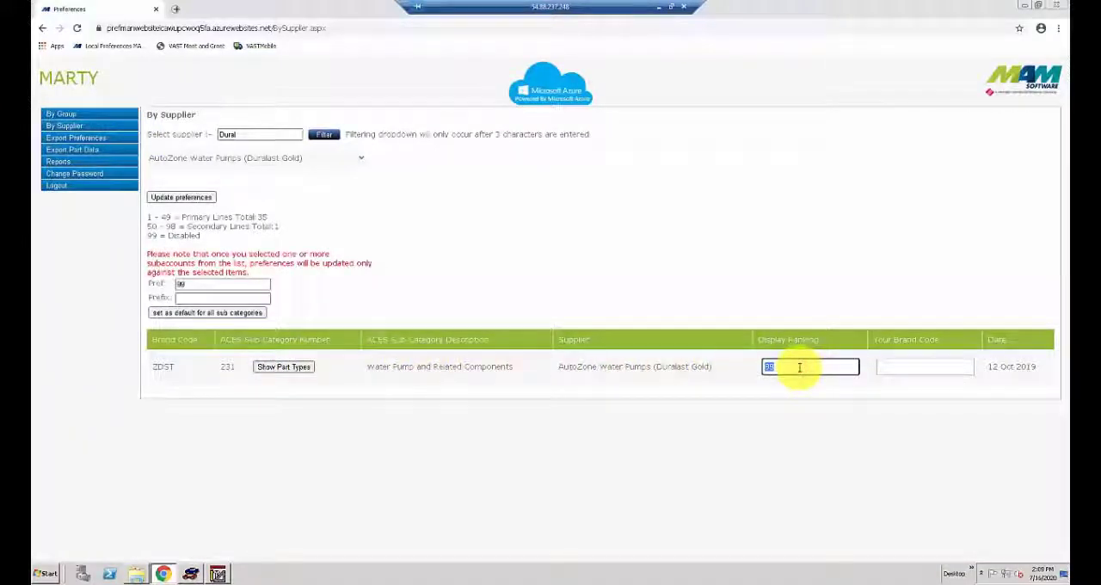
{"action": "left_click", "coordinate": [906, 368]}
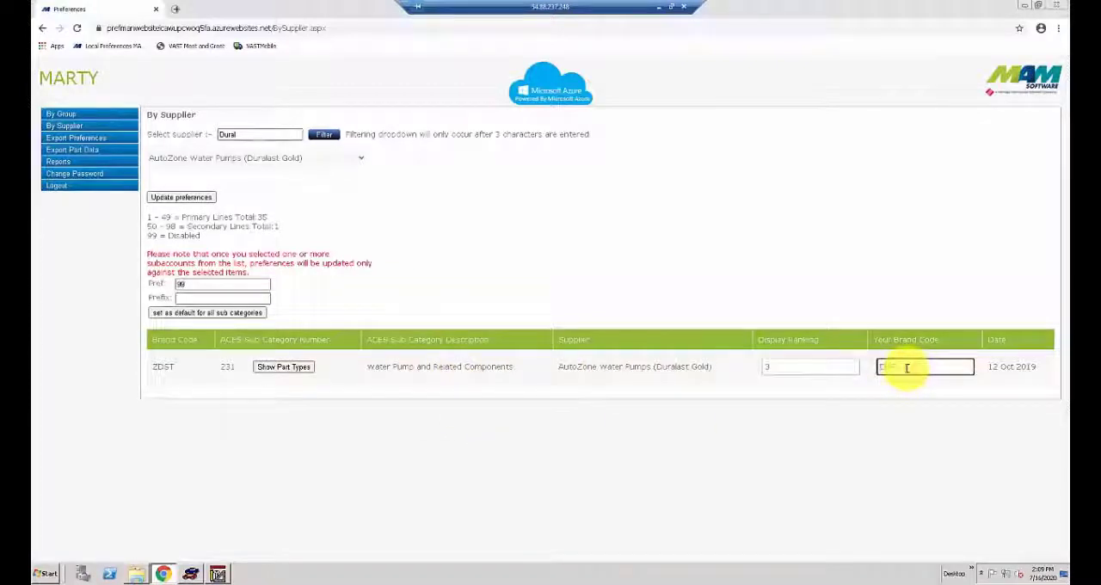
{"action": "left_click", "coordinate": [191, 198]}
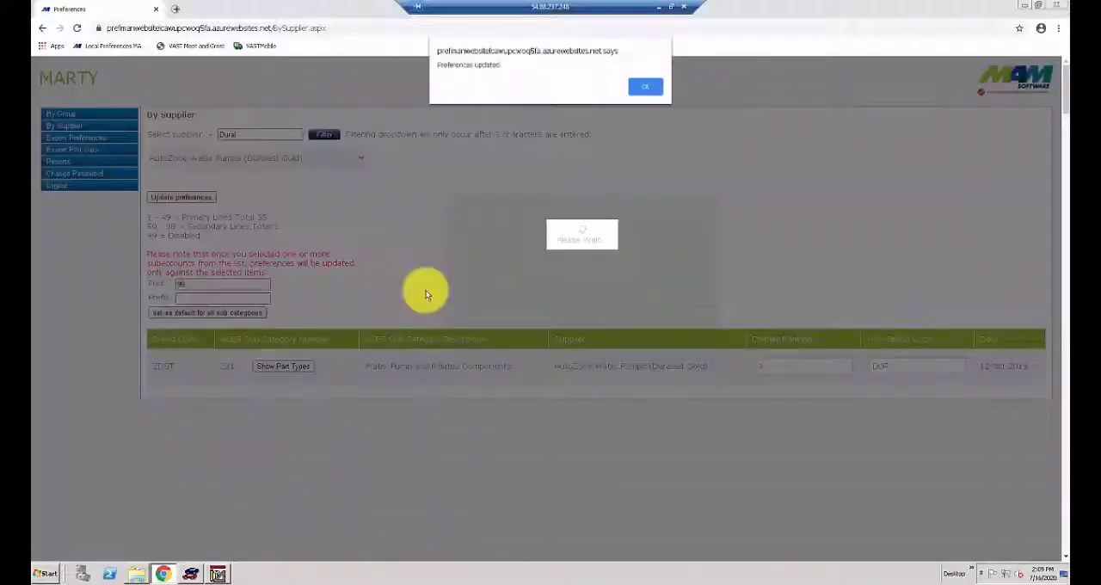
{"action": "left_click", "coordinate": [643, 86]}
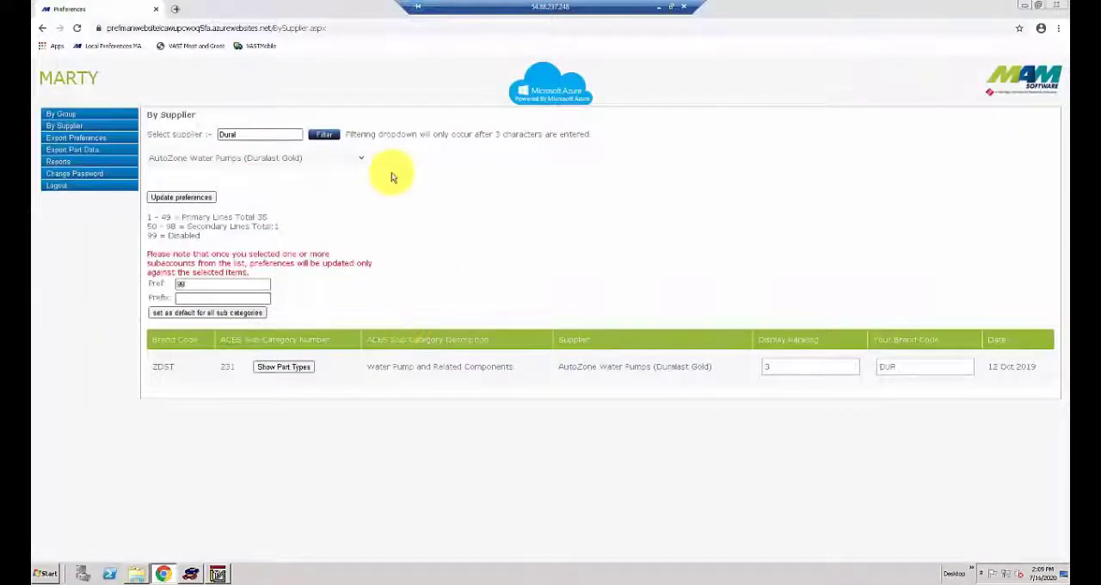
- Switch to VAST and open the Water Pump, Gasket, Fan and Clutch group under Belts and Cooling in vItemBroker
{"action": "left_click", "coordinate": [191, 573]}
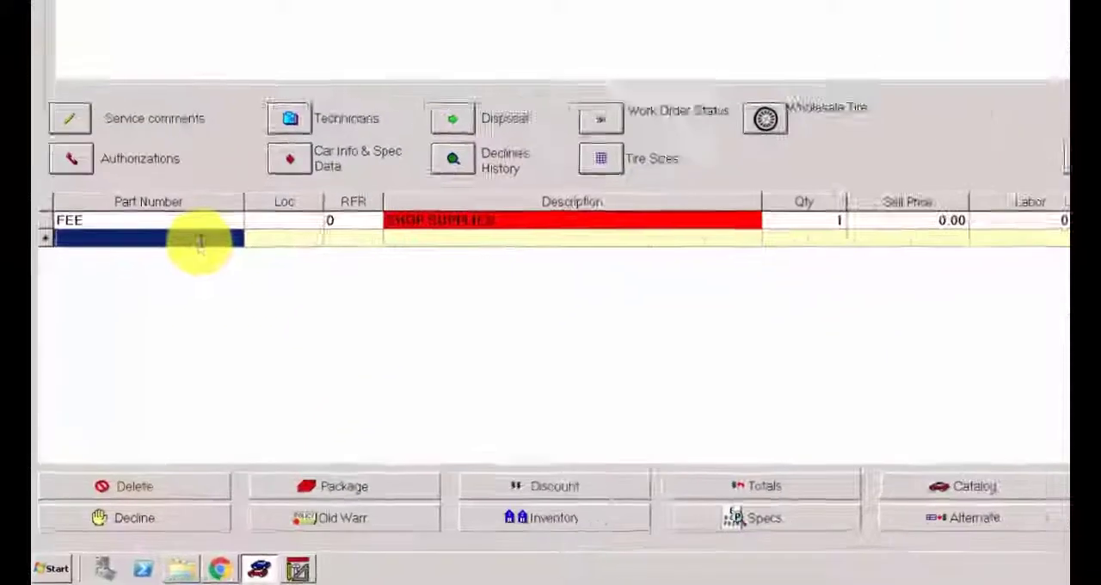
{"action": "right_click", "coordinate": [199, 242]}
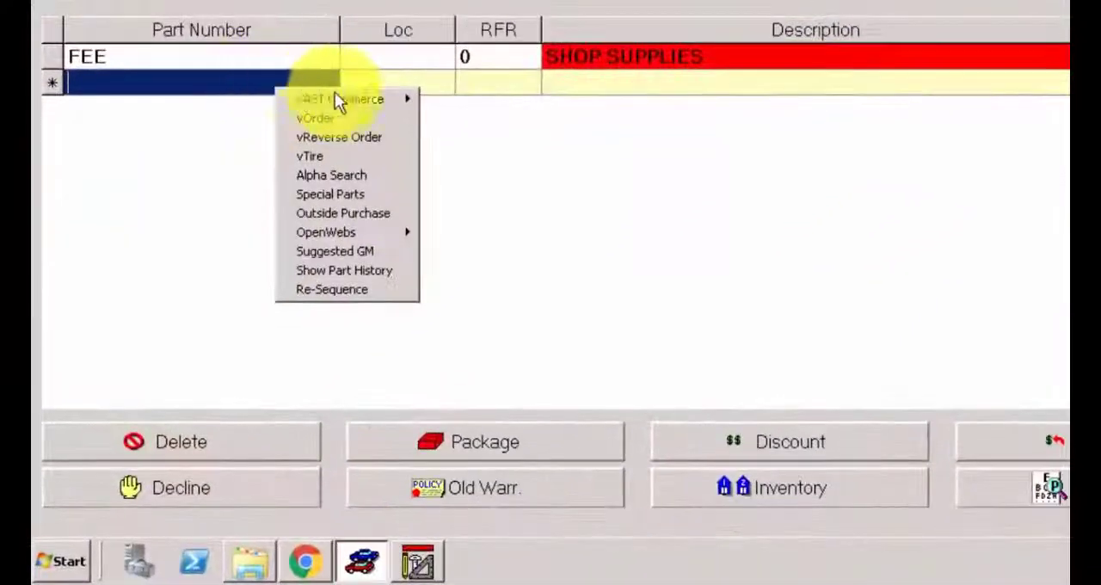
{"action": "mouse_move", "coordinate": [244, 249]}
{"action": "left_click", "coordinate": [471, 99]}
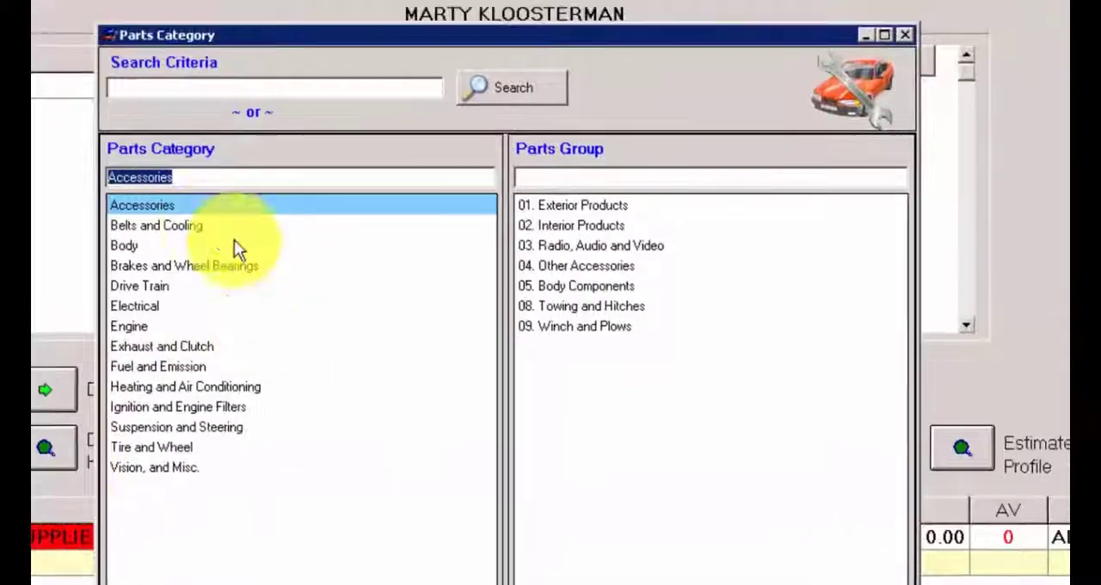
{"action": "left_click", "coordinate": [178, 225]}
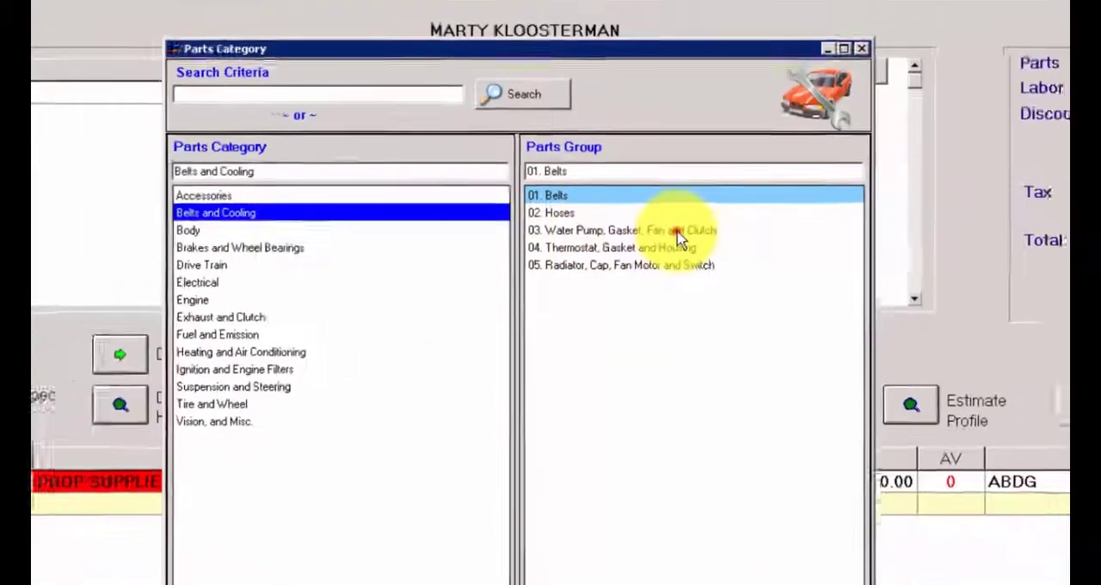
{"action": "double_click", "coordinate": [691, 246]}
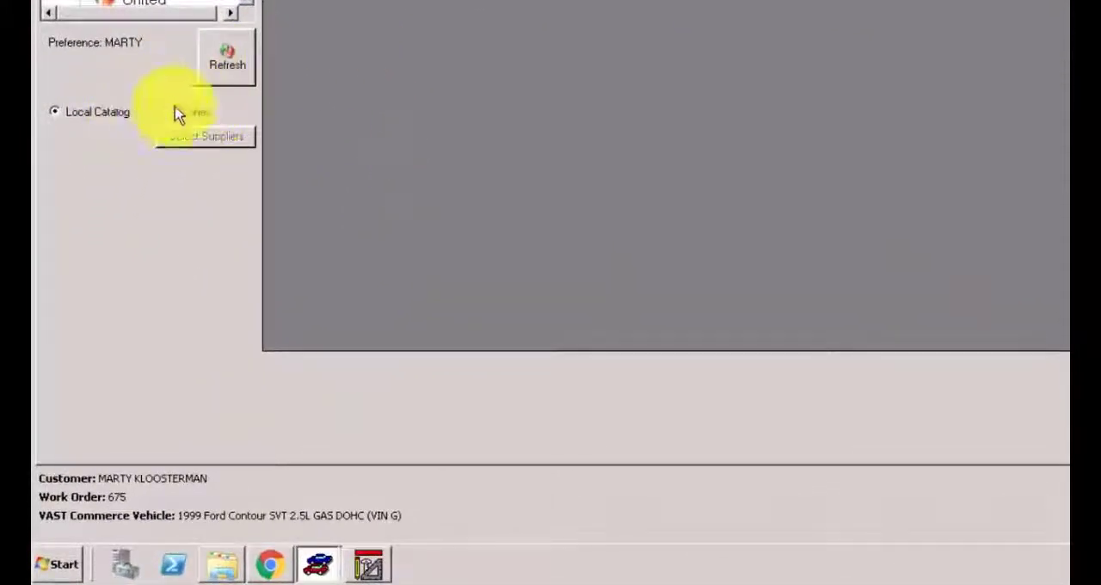
- Search all lines for the suppliers Motorcraft and NAPA Water Pumps - TWQ in the water pump group
{"action": "left_click", "coordinate": [183, 118]}
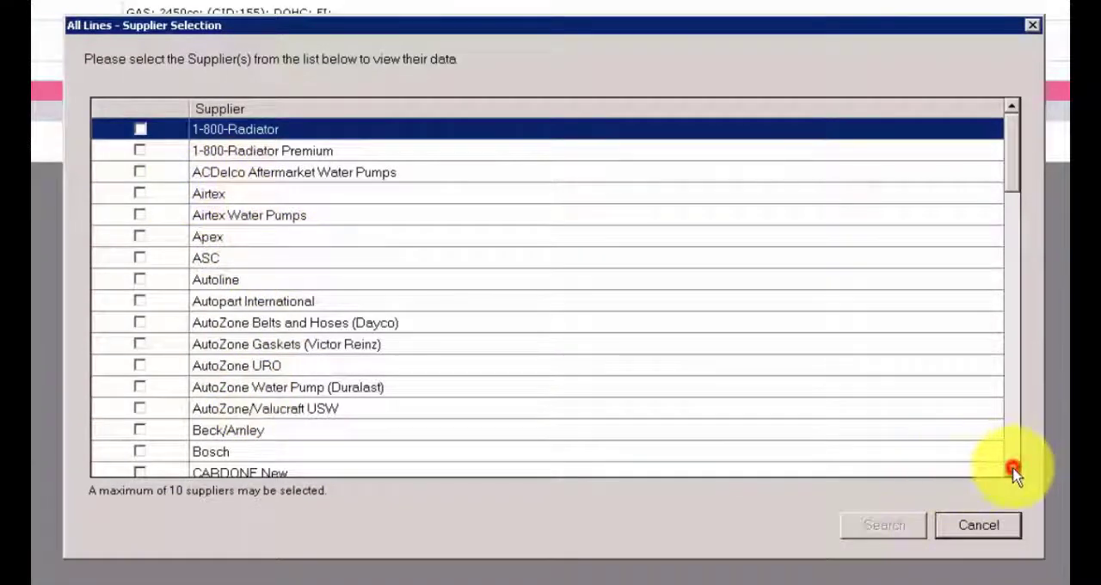
{"action": "left_click_drag", "start_coordinate": [1013, 472], "coordinate": [1014, 474]}
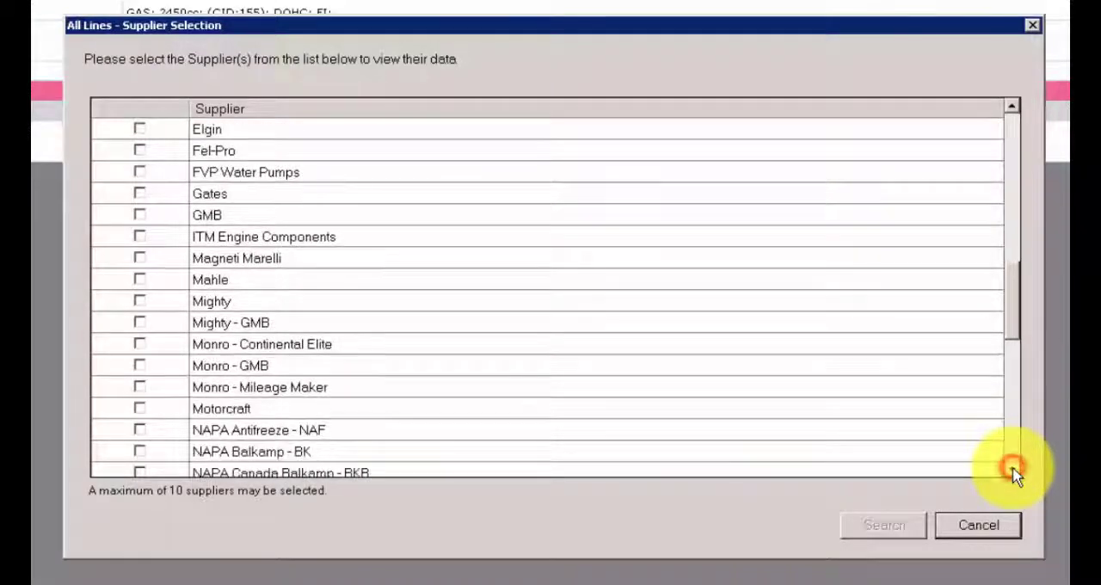
{"action": "left_click", "coordinate": [140, 409]}
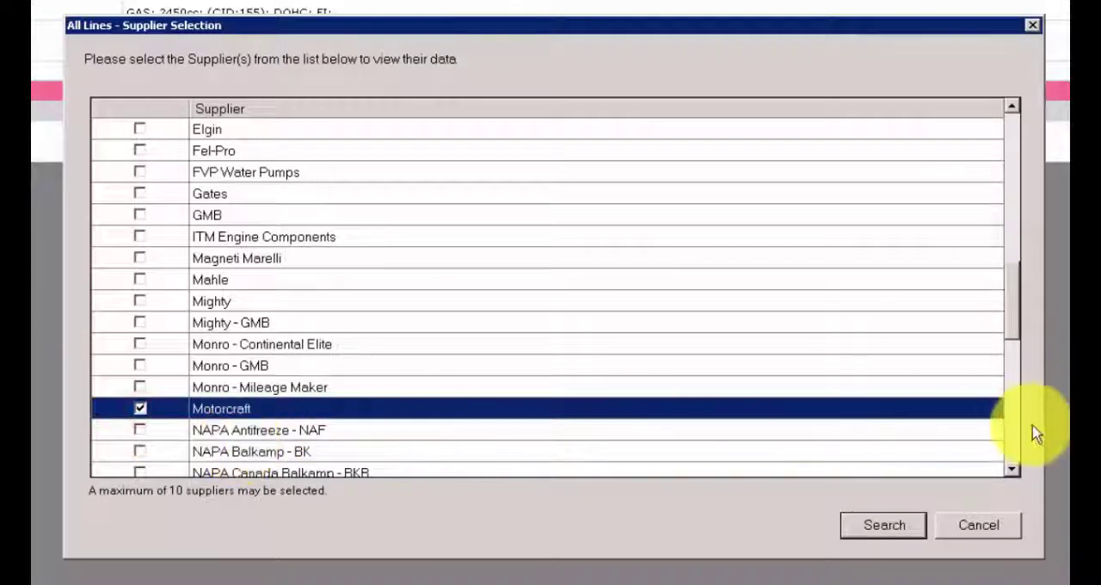
{"action": "left_click", "coordinate": [1010, 444]}
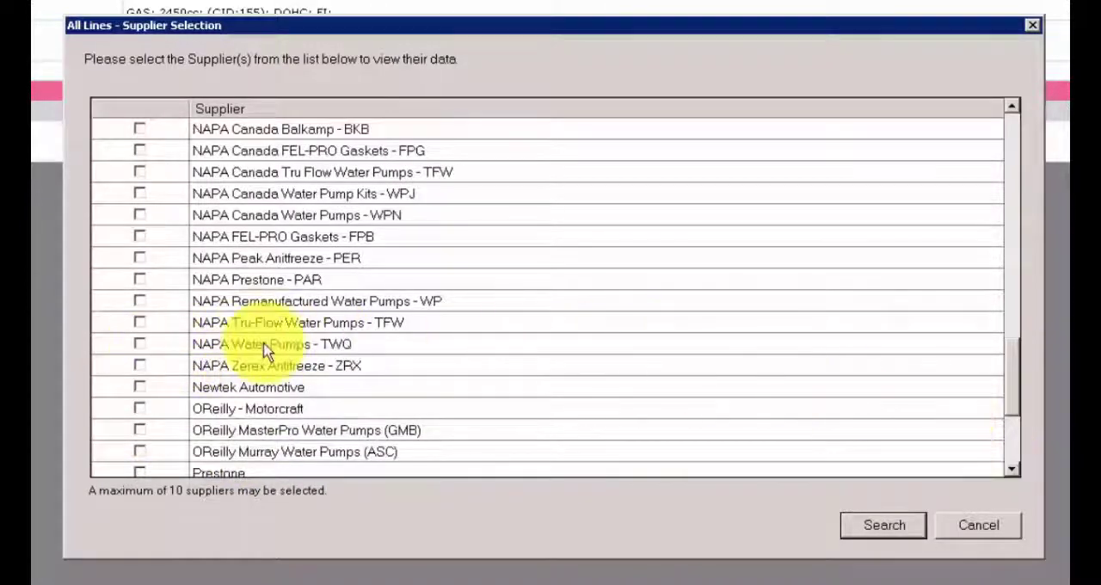
{"action": "left_click", "coordinate": [139, 344]}
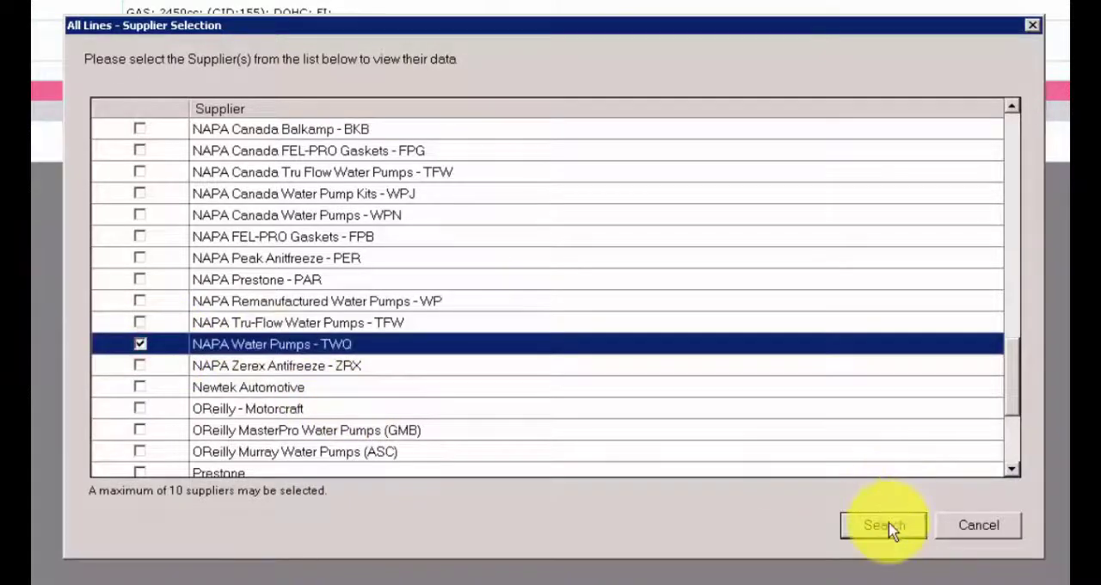
{"action": "left_click", "coordinate": [887, 523]}
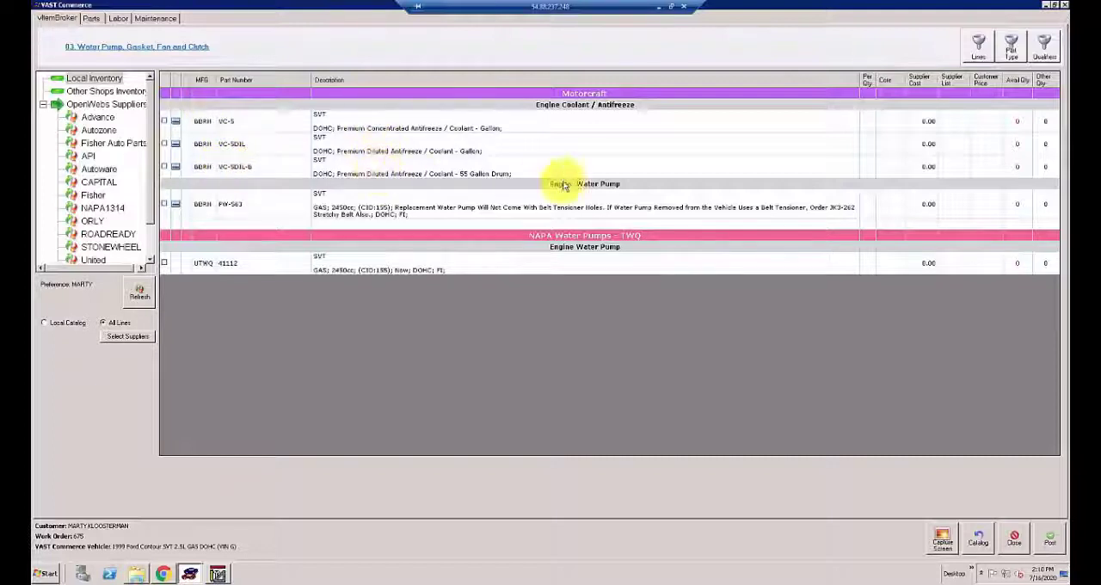
- Review the additional information for Motorcraft coolant VC-5DIL and water pump PW-563, including the pump's images and all its product attributes
{"action": "left_click", "coordinate": [175, 146]}
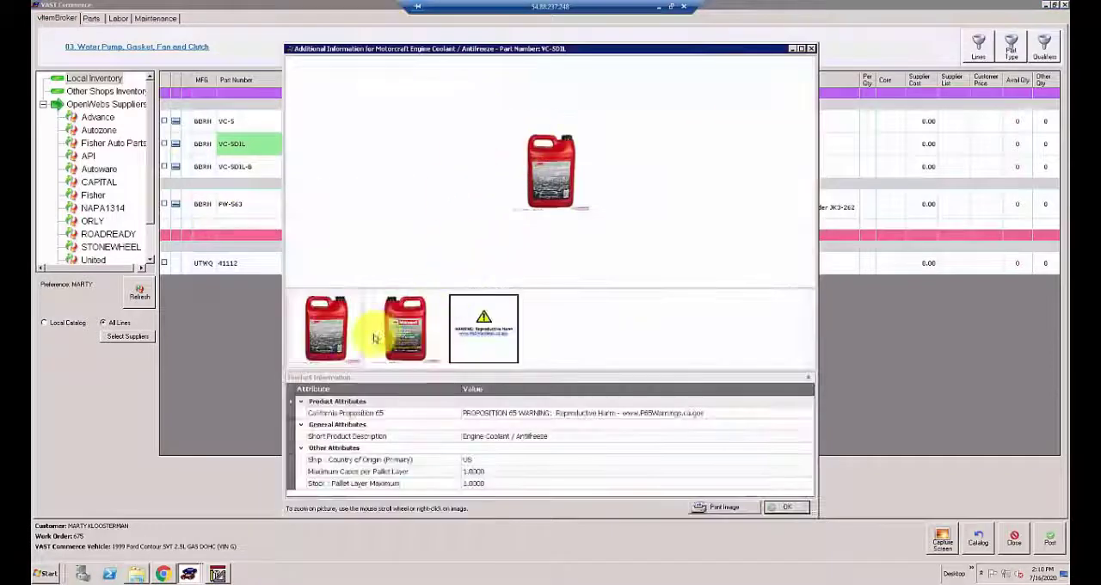
{"action": "left_click", "coordinate": [774, 506]}
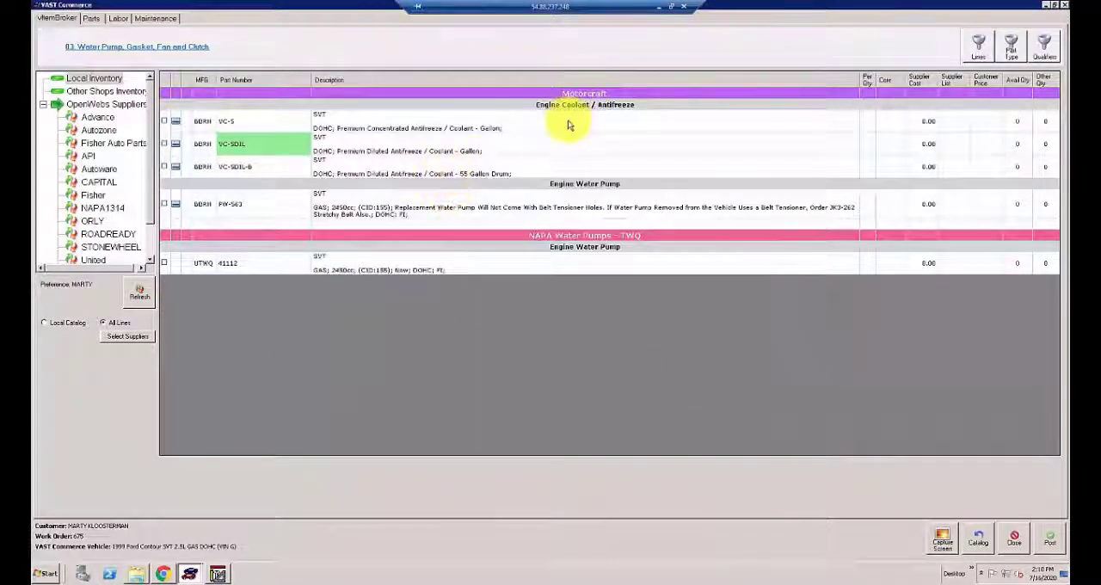
{"action": "left_click", "coordinate": [176, 204]}
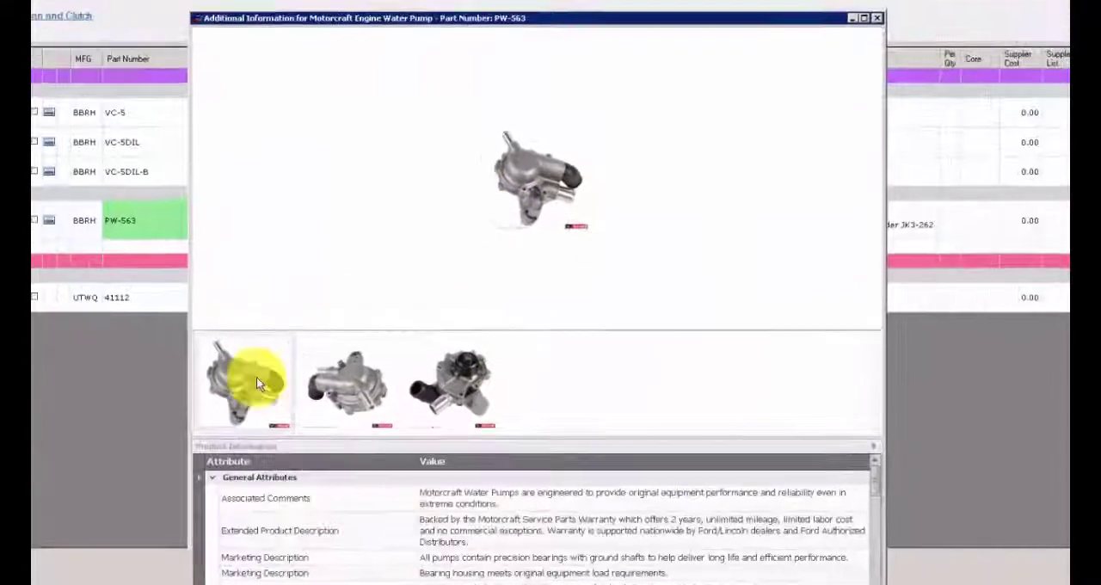
{"action": "left_click", "coordinate": [411, 327]}
{"action": "left_click", "coordinate": [435, 440]}
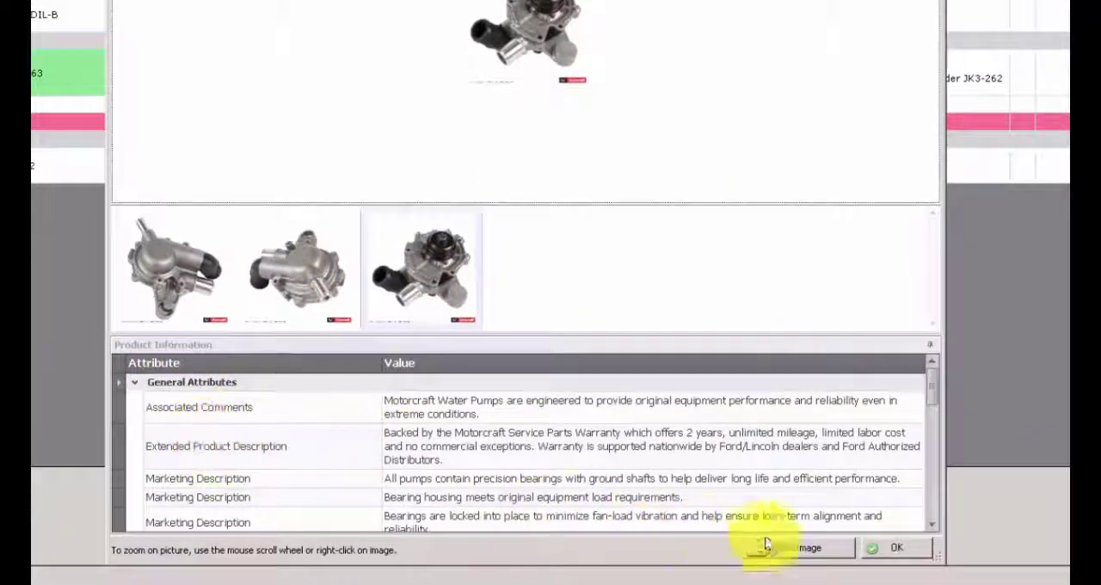
{"action": "left_click", "coordinate": [933, 523]}
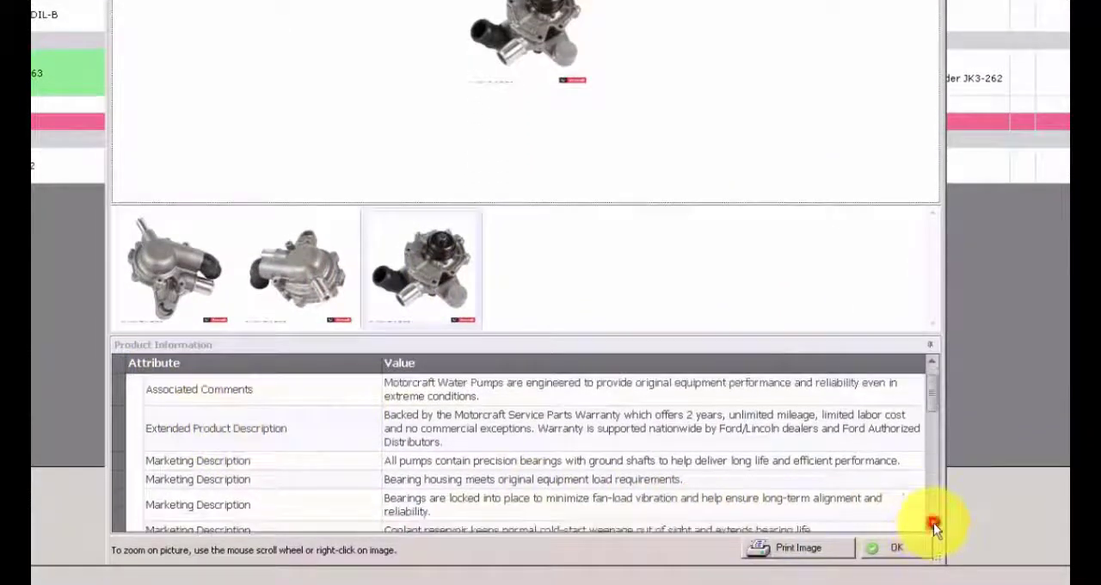
{"action": "left_click", "coordinate": [933, 523]}
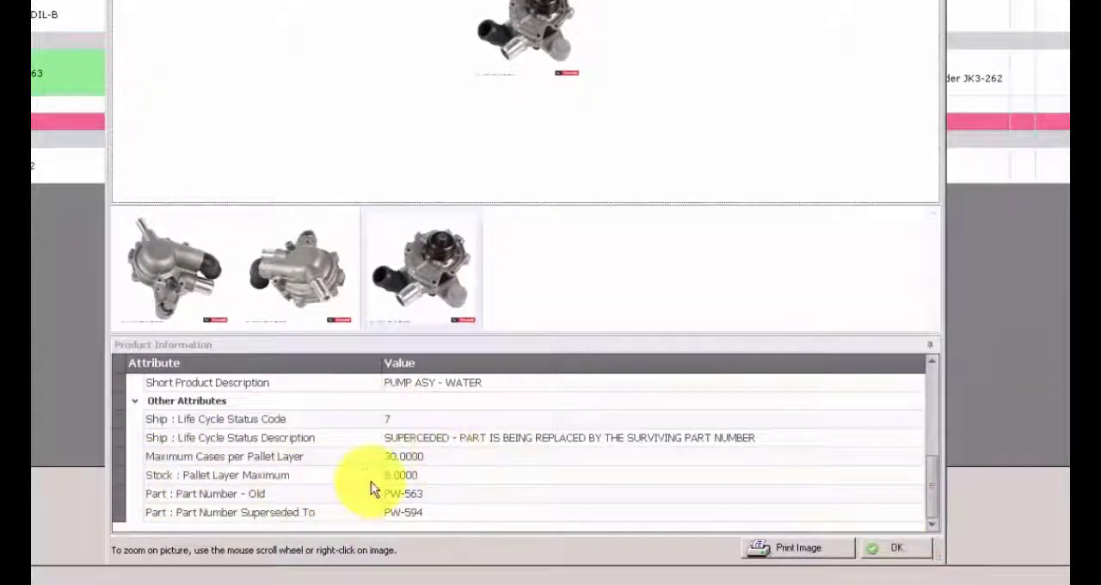
{"action": "left_click", "coordinate": [887, 550]}
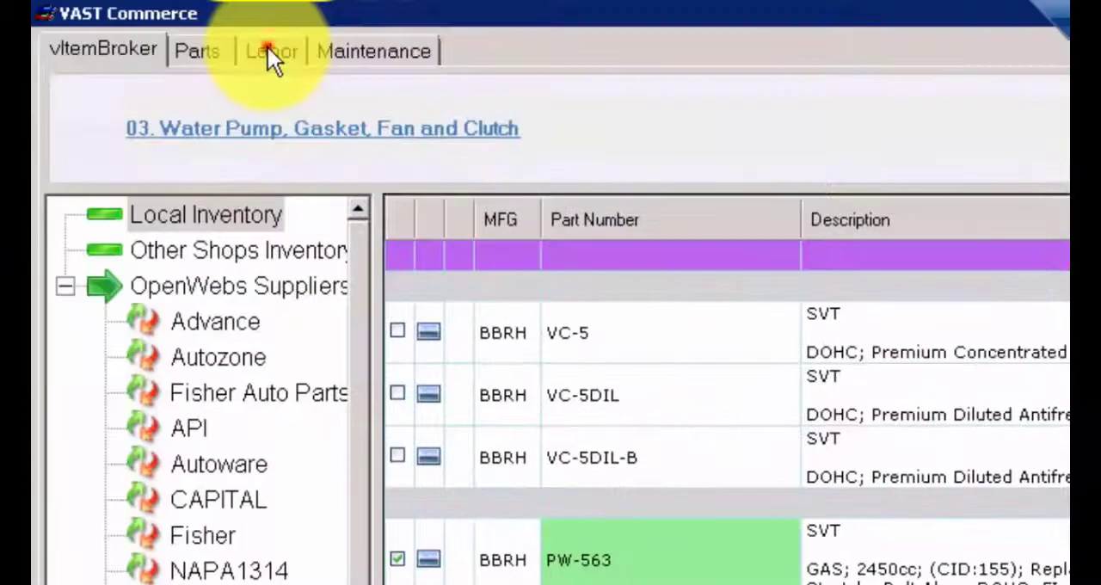
- Select the Water Pump R&R labor for Engine Water Pump and post the selected items to the work order
{"action": "left_click", "coordinate": [267, 50]}
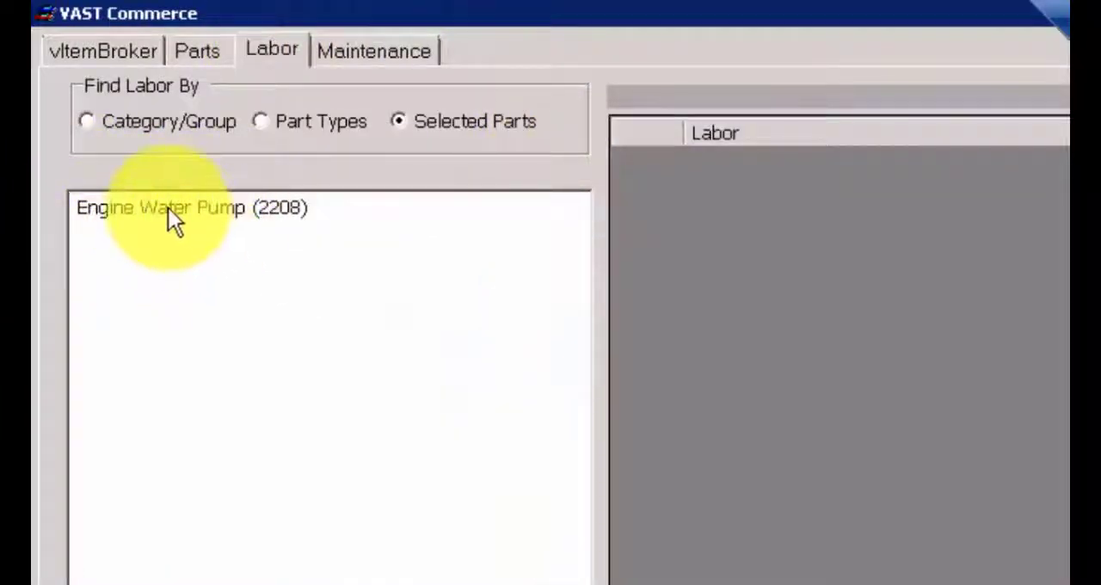
{"action": "left_click", "coordinate": [167, 209]}
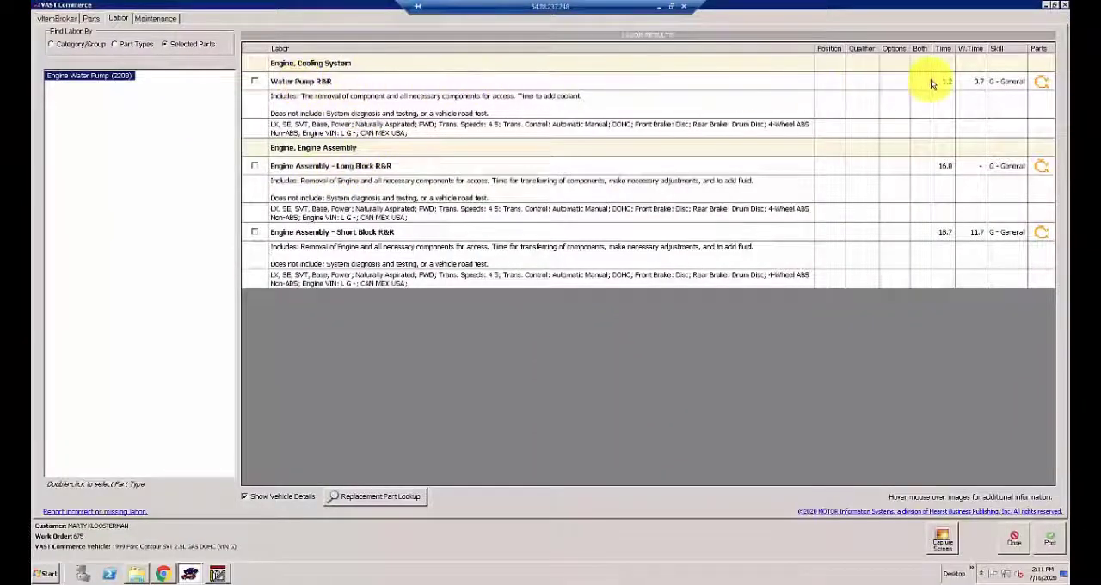
{"action": "left_click", "coordinate": [257, 82]}
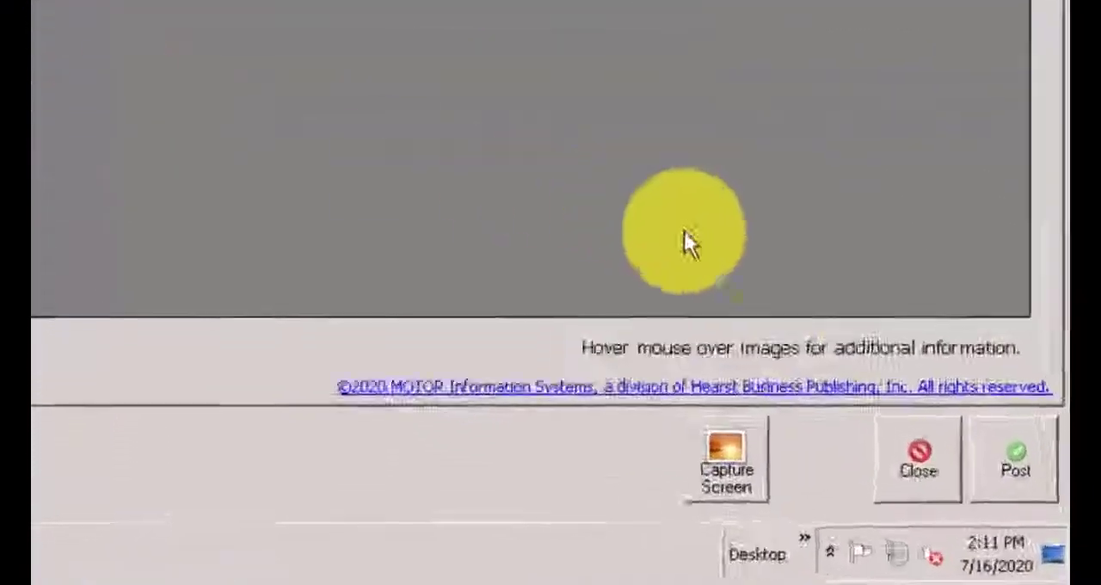
{"action": "left_click", "coordinate": [970, 403]}
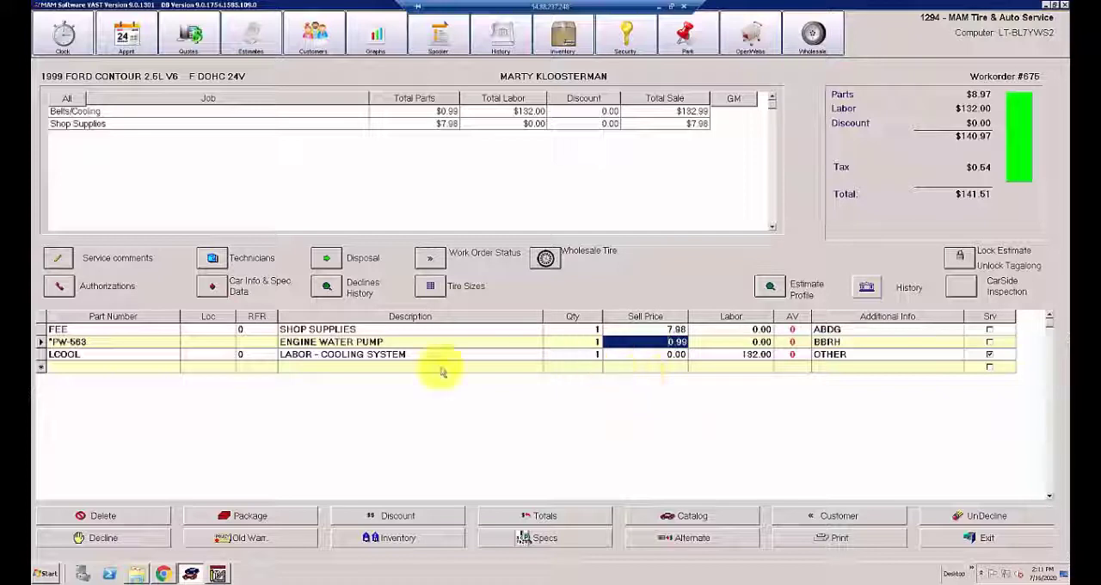
- Check the local catalog's Water Pump, Gasket, Fan and Clutch parts for the 1999 Ford Contour and return to its work order
{"action": "left_click", "coordinate": [164, 574]}
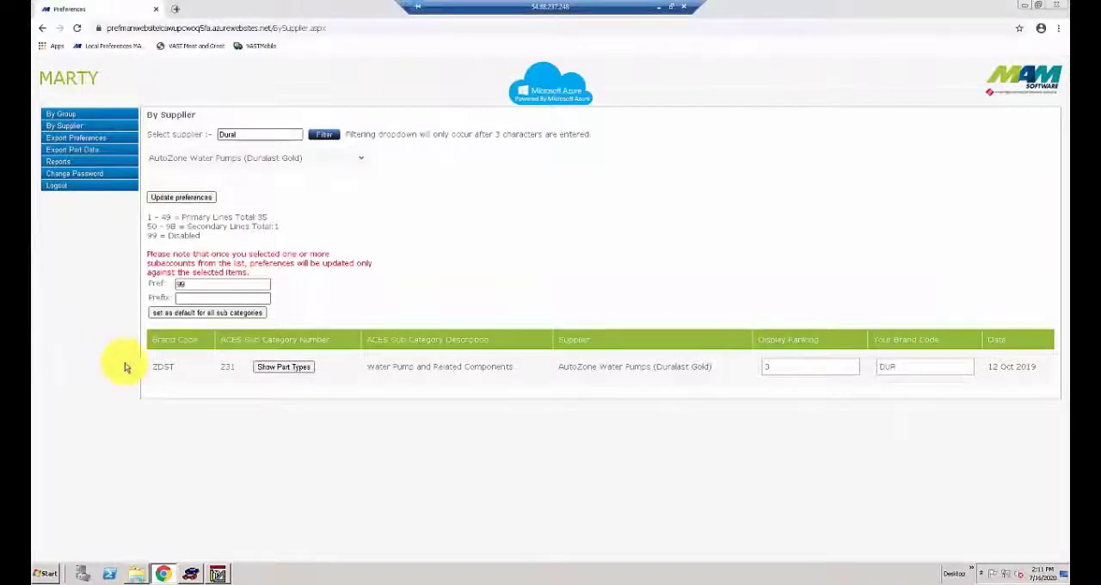
{"action": "left_click", "coordinate": [194, 573]}
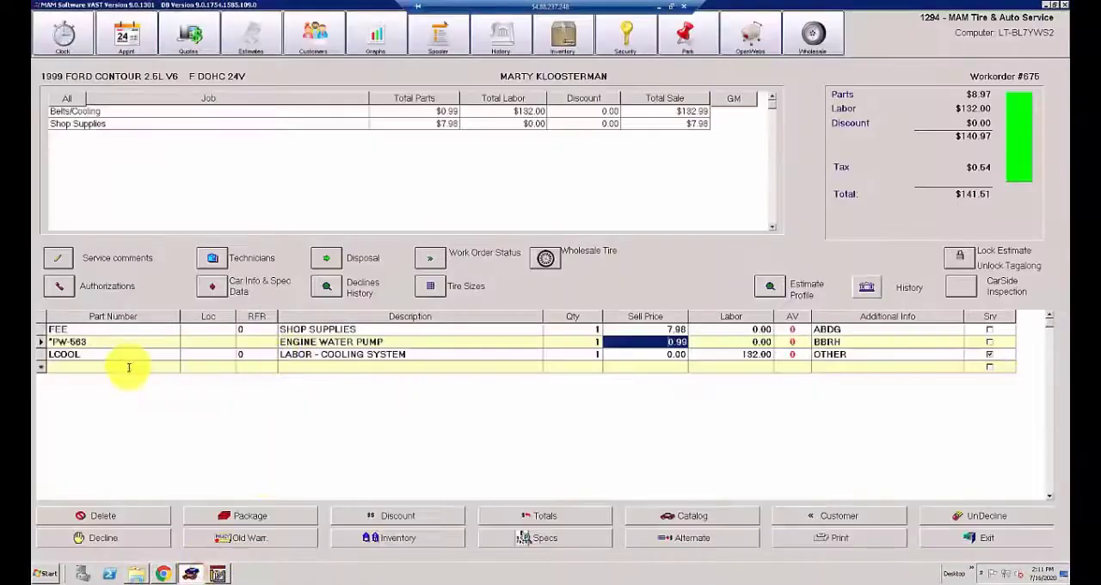
{"action": "right_click", "coordinate": [129, 368]}
{"action": "mouse_move", "coordinate": [170, 375]}
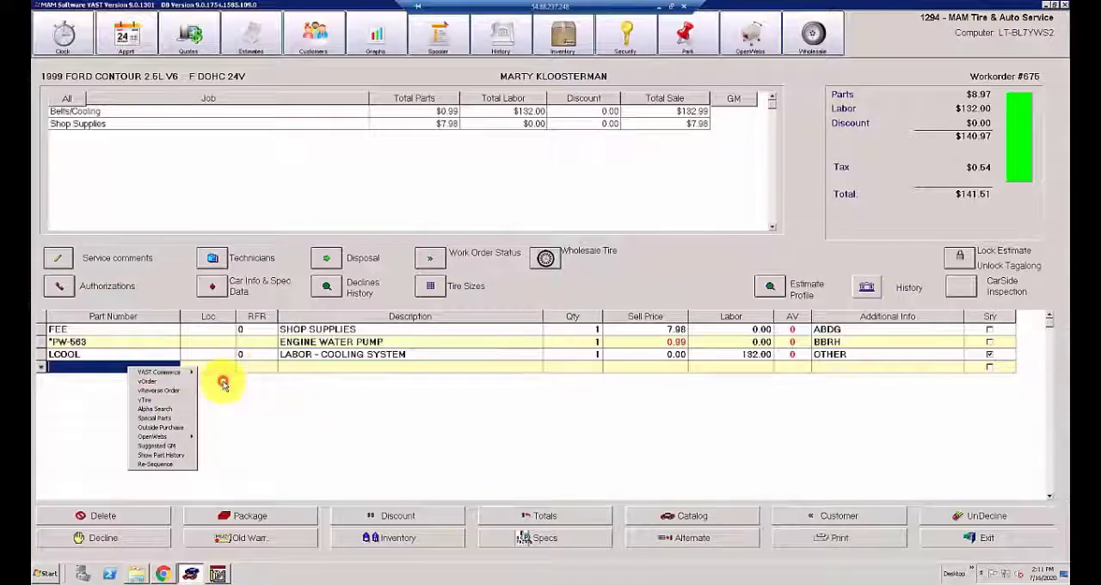
{"action": "left_click", "coordinate": [221, 382]}
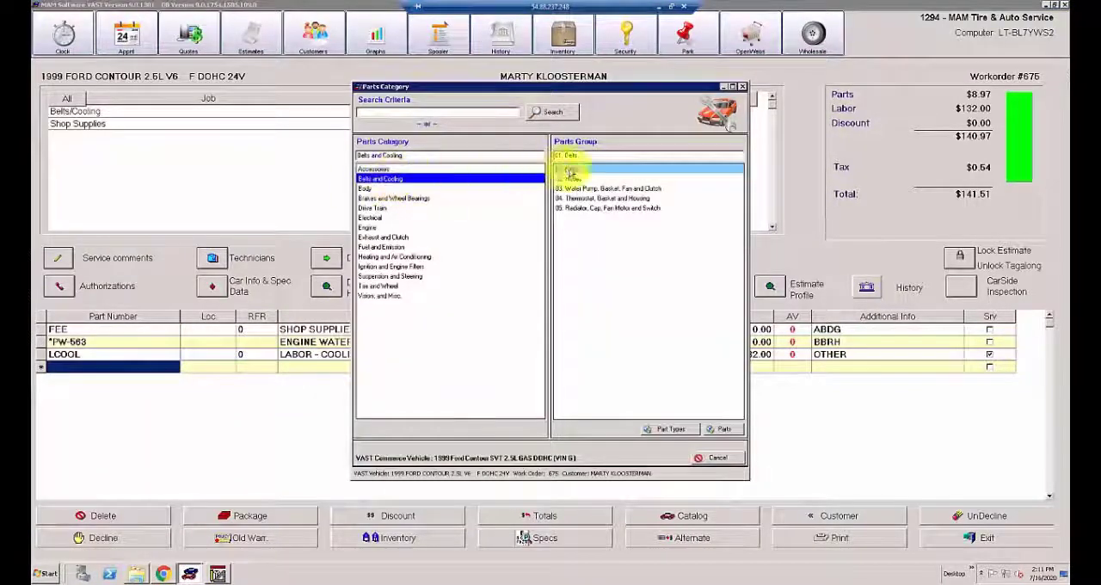
{"action": "double_click", "coordinate": [583, 189]}
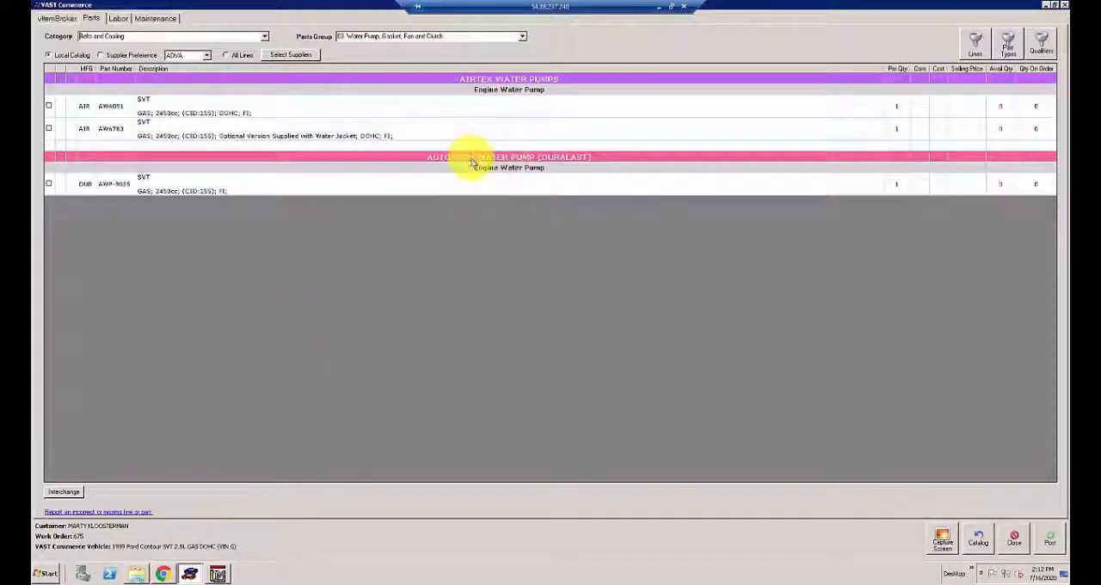
{"action": "left_click", "coordinate": [1014, 539]}
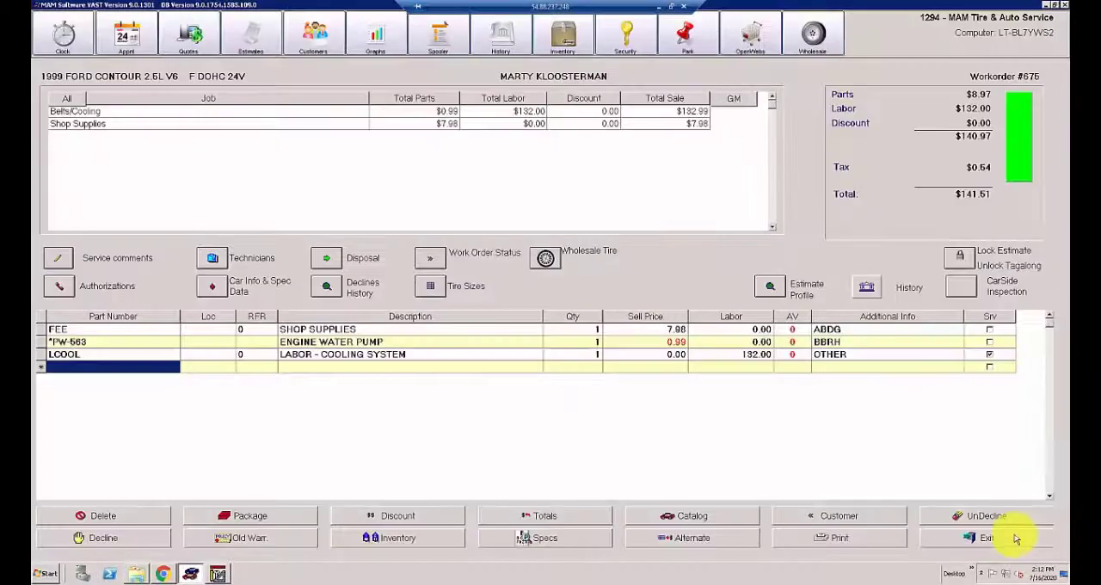
- Exit the Ford Contour work order and open the 2017 Buick Encore work order from the last 30 days
{"action": "left_click", "coordinate": [1008, 540]}
{"action": "left_click", "coordinate": [792, 456]}
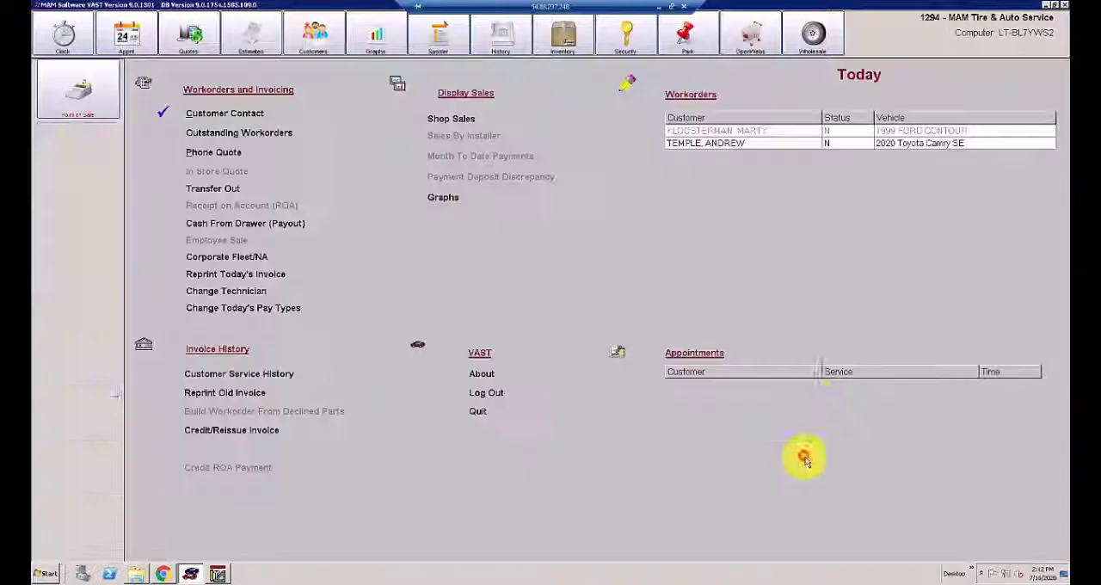
{"action": "double_click", "coordinate": [705, 143]}
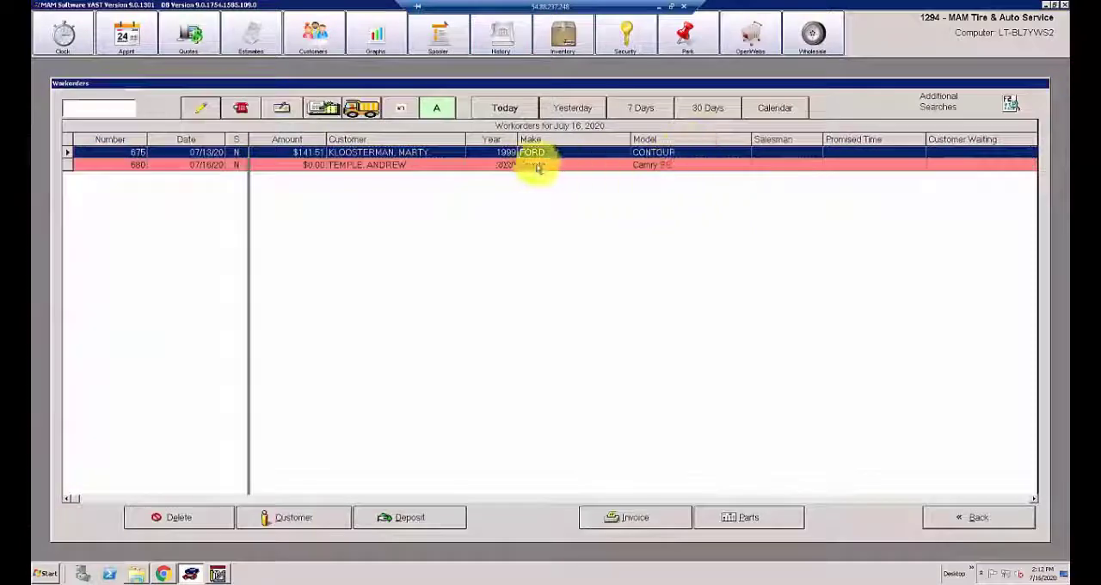
{"action": "left_click", "coordinate": [698, 107]}
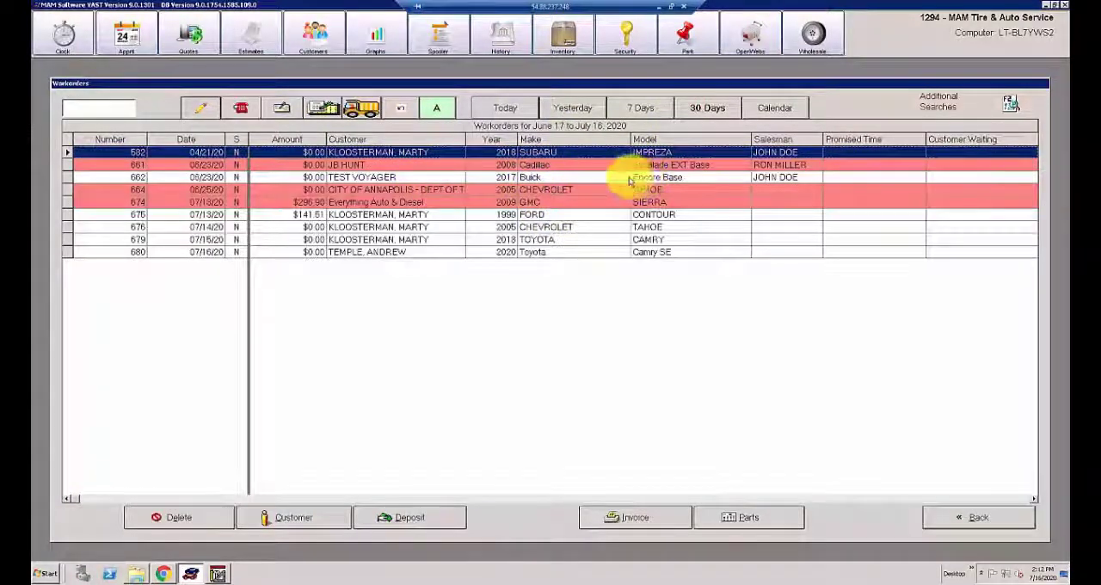
{"action": "left_click", "coordinate": [540, 178]}
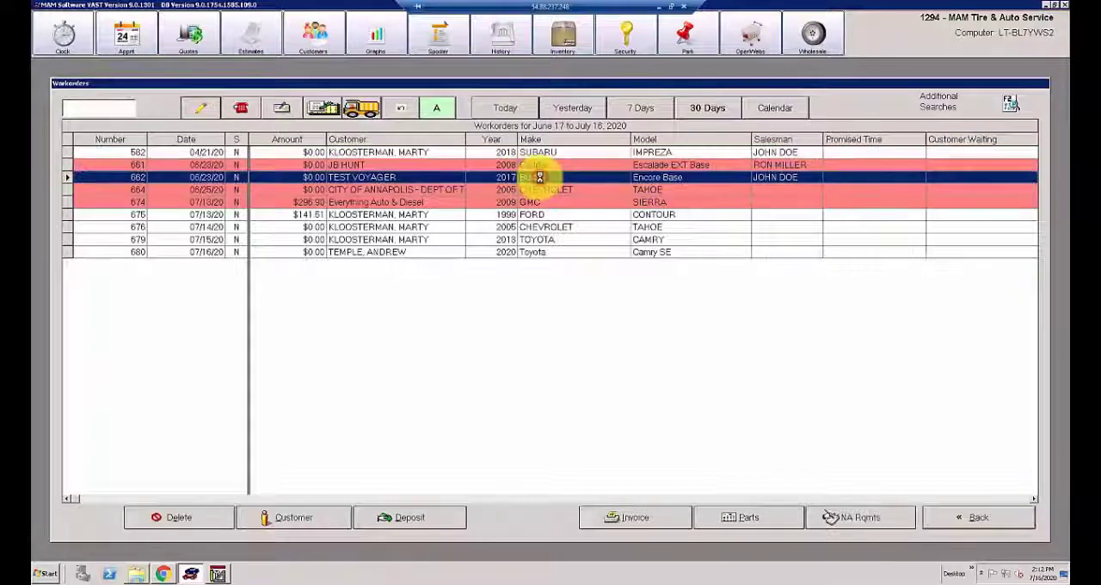
{"action": "left_click", "coordinate": [661, 353]}
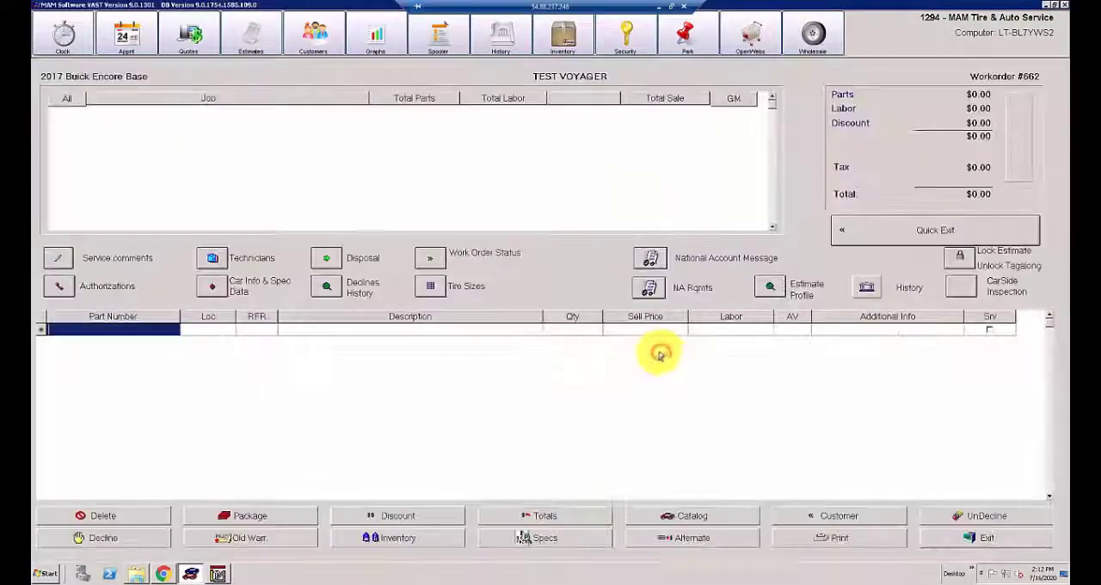
- Check the Water Pump, Gasket, Fan and Clutch parts under Belts and Cooling for the Buick Encore and close the lookup
{"action": "right_click", "coordinate": [116, 331]}
{"action": "mouse_move", "coordinate": [151, 336]}
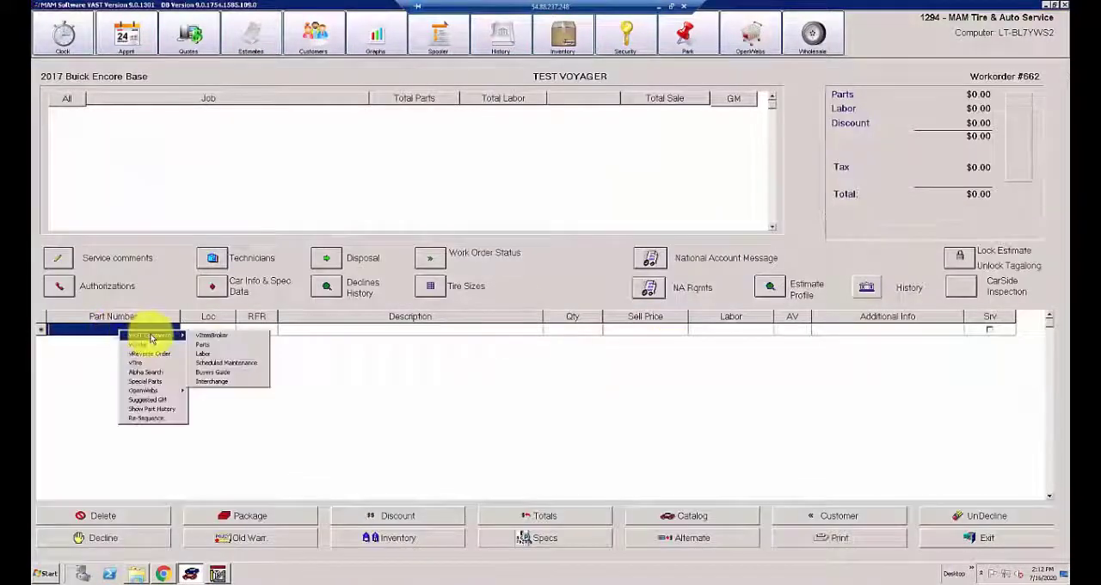
{"action": "left_click", "coordinate": [209, 346]}
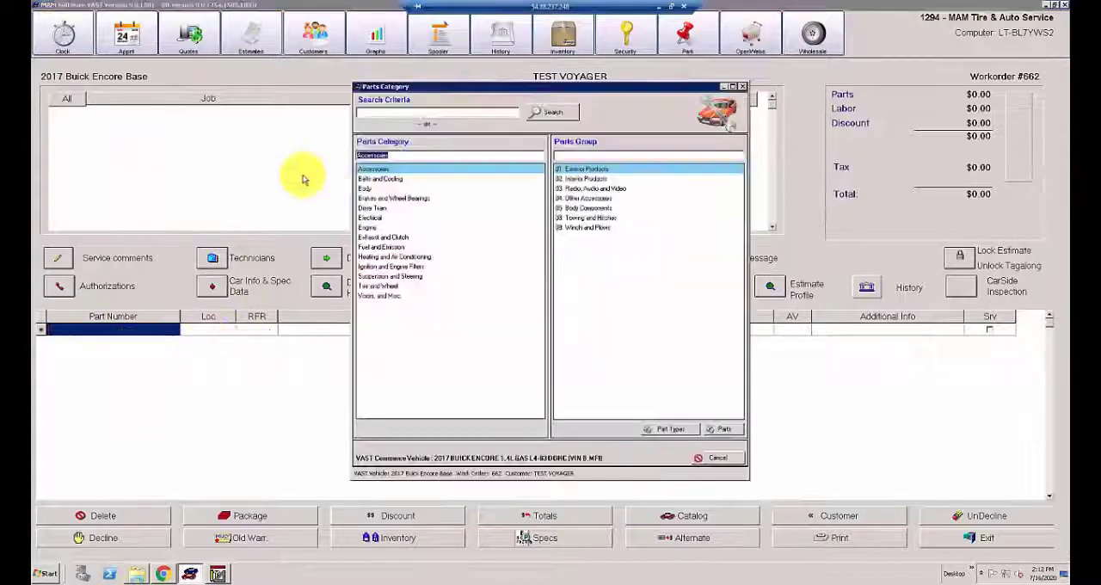
{"action": "left_click", "coordinate": [391, 179]}
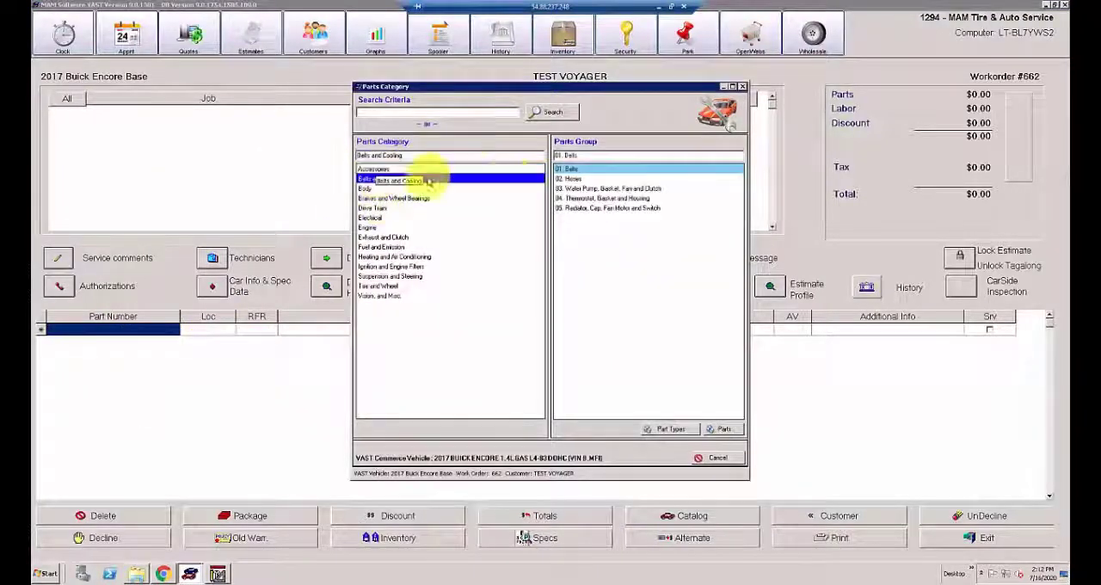
{"action": "left_click", "coordinate": [579, 189]}
{"action": "double_click", "coordinate": [580, 195]}
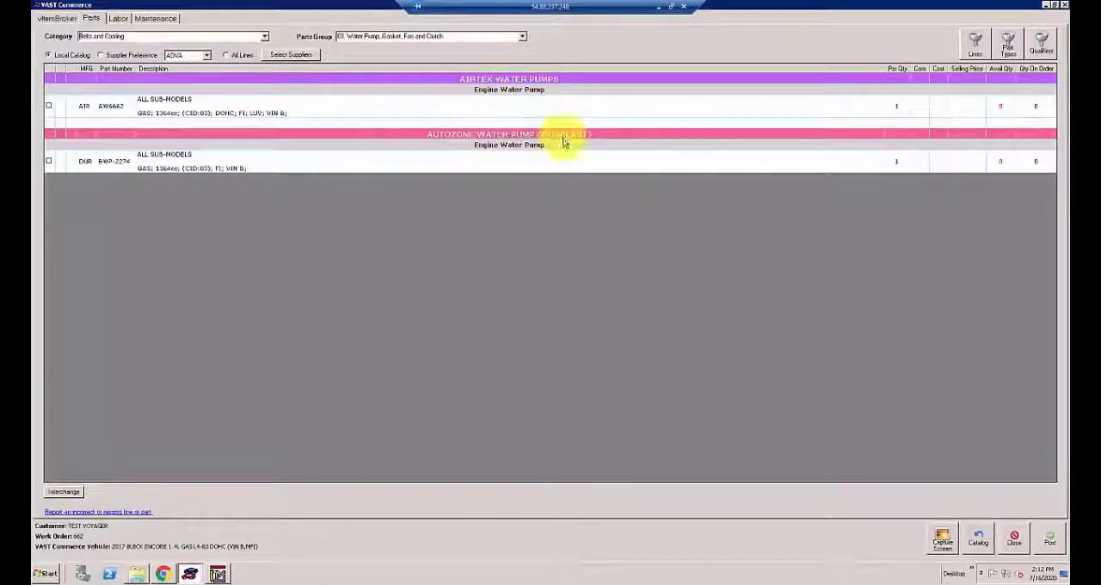
{"action": "left_click", "coordinate": [1043, 537]}
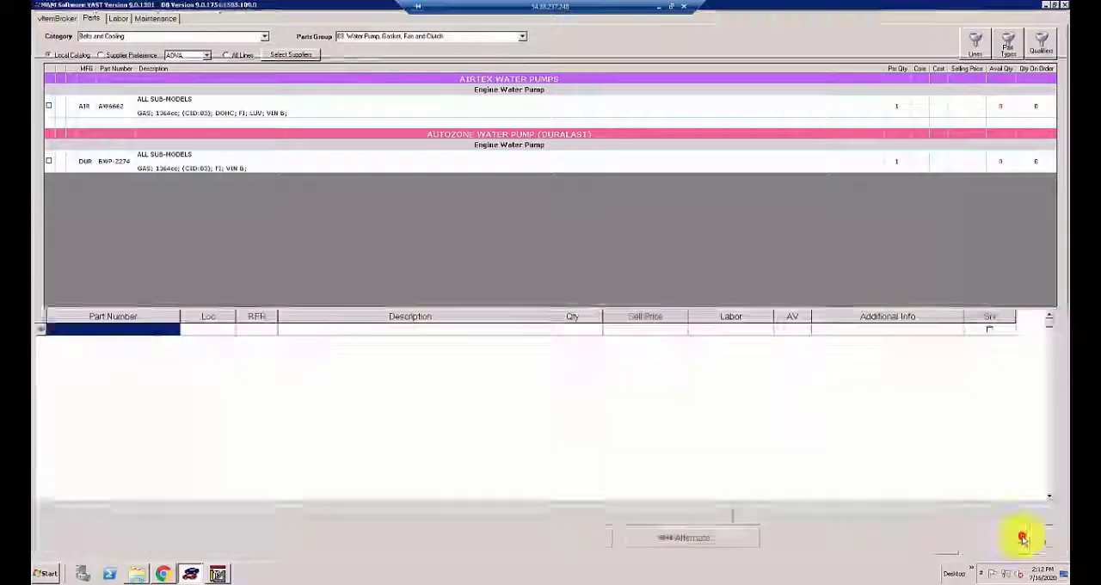